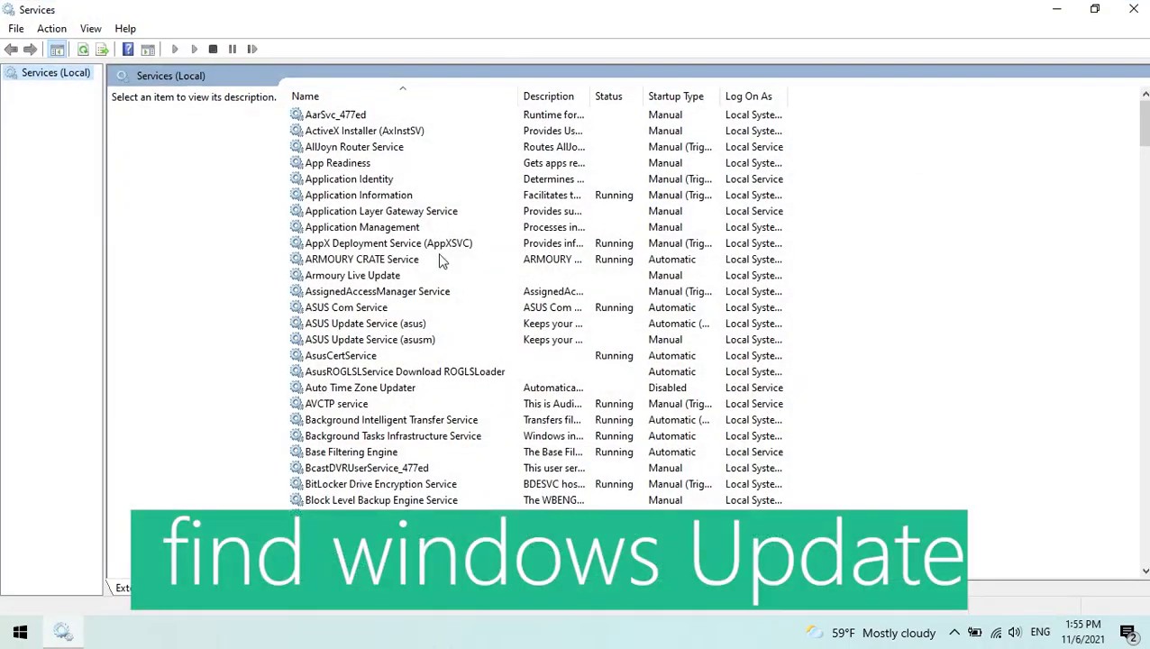
# - Find the Windows Update service in the services list and open its properties
pyautogui.scroll(-3, 457, 422)
pyautogui.scroll(-3, 433, 396)
pyautogui.click(403, 377)
pyautogui.scroll(-15, 419, 433)
pyautogui.scroll(-20, 426, 442)
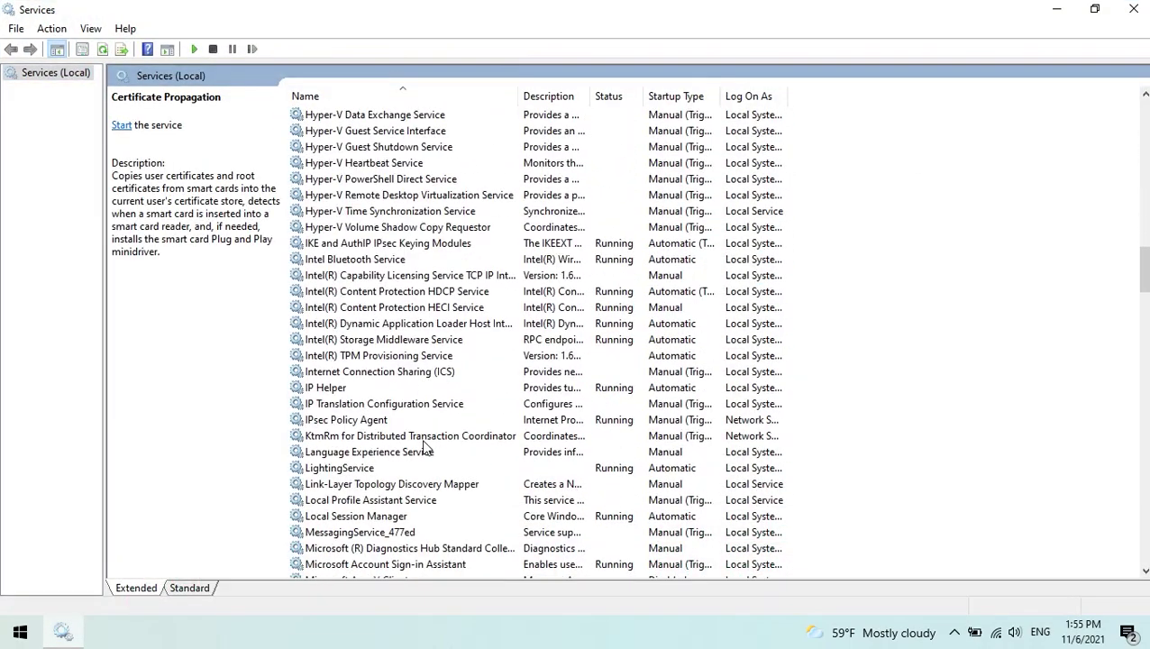
pyautogui.scroll(-20, 427, 456)
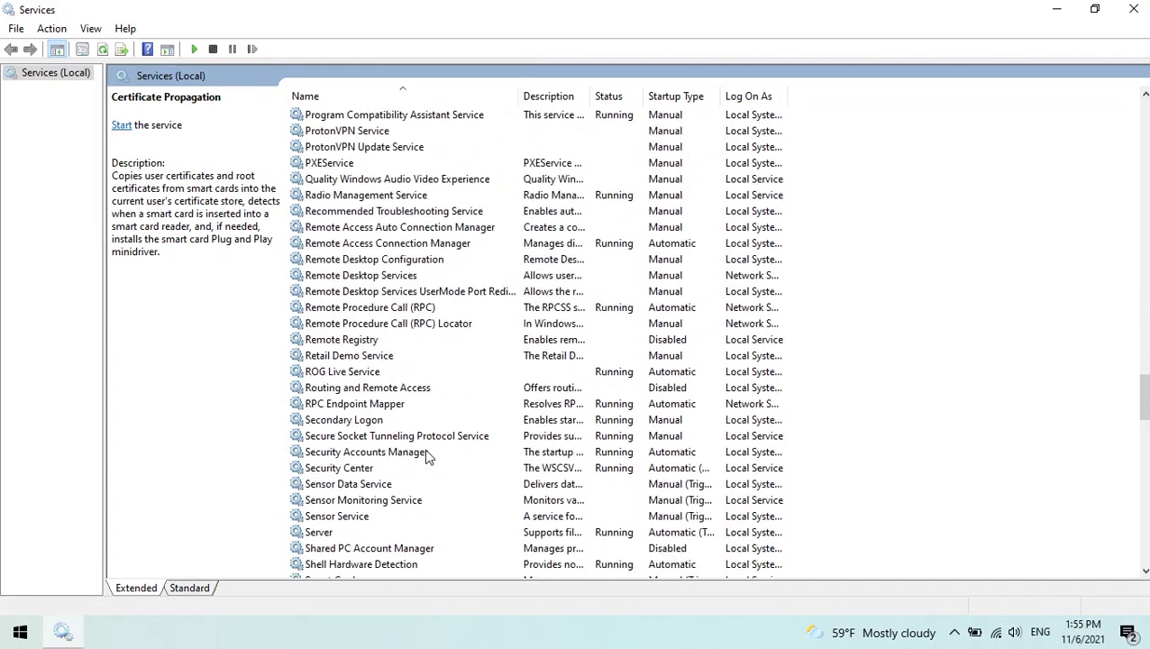
pyautogui.scroll(5, 425, 433)
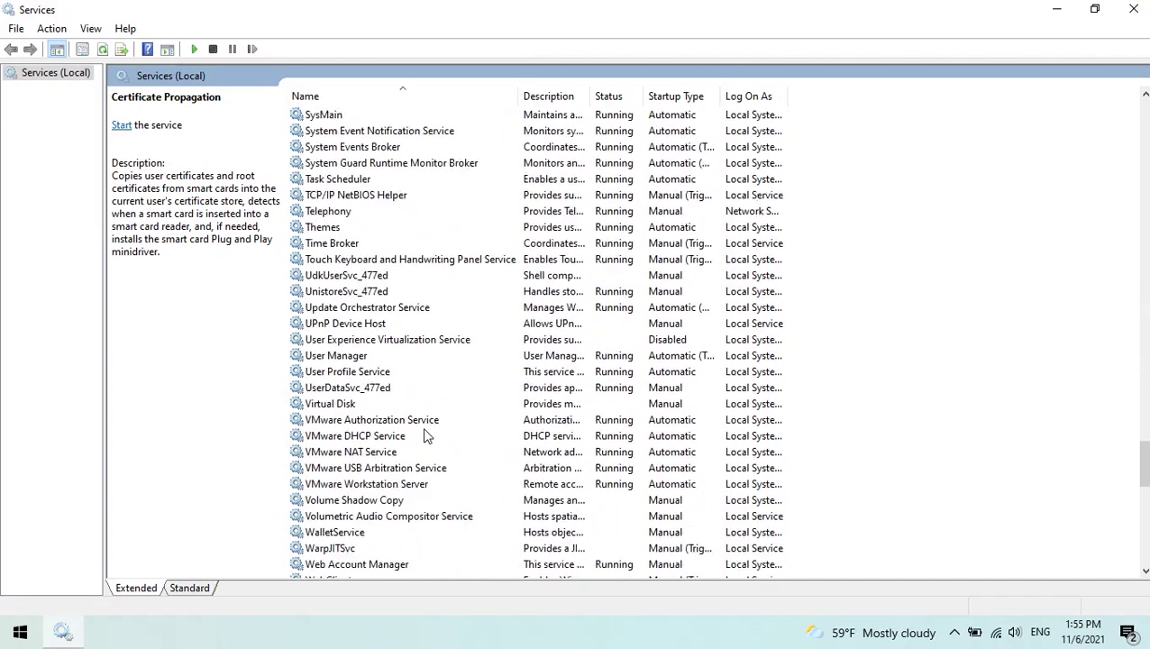
pyautogui.scroll(-15, 424, 431)
pyautogui.scroll(-5, 427, 436)
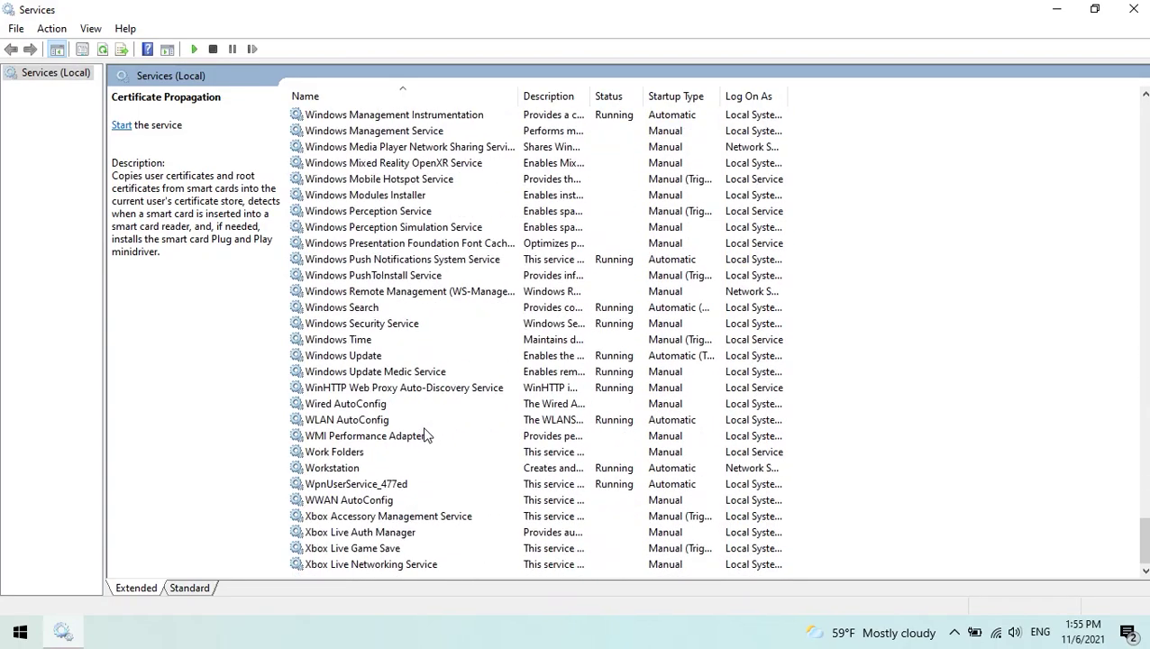
pyautogui.click(371, 357)
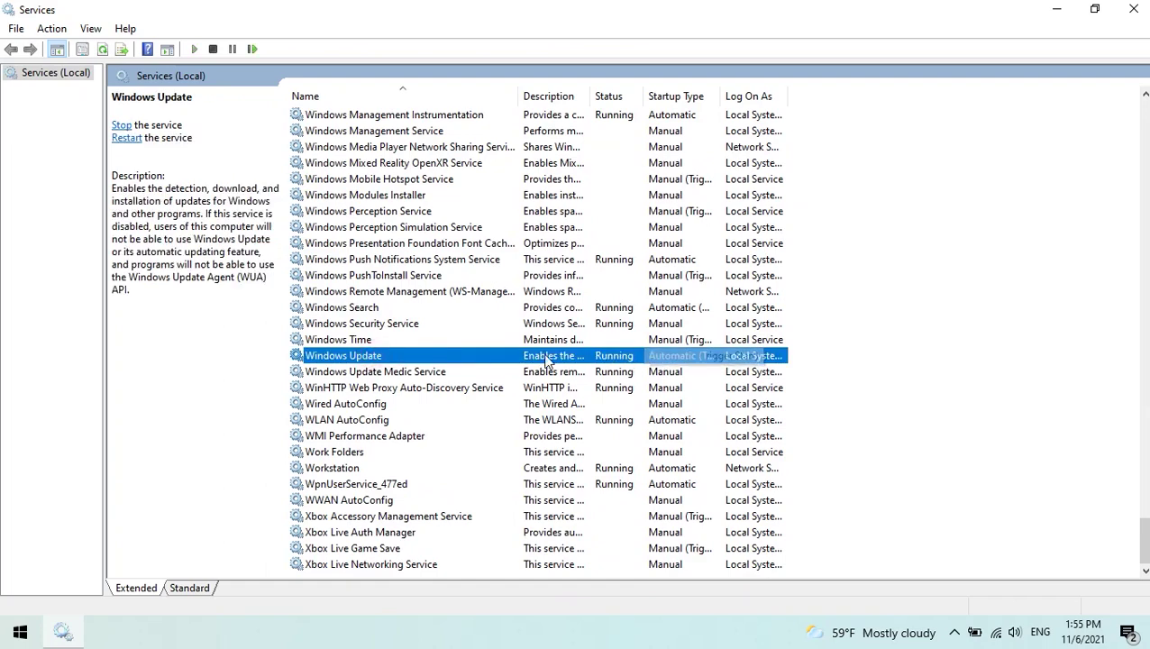
pyautogui.doubleClick(424, 361)
# - Set the Windows Update service's startup type to Disabled, stop the service, apply the changes and close Services
pyautogui.click(532, 298)
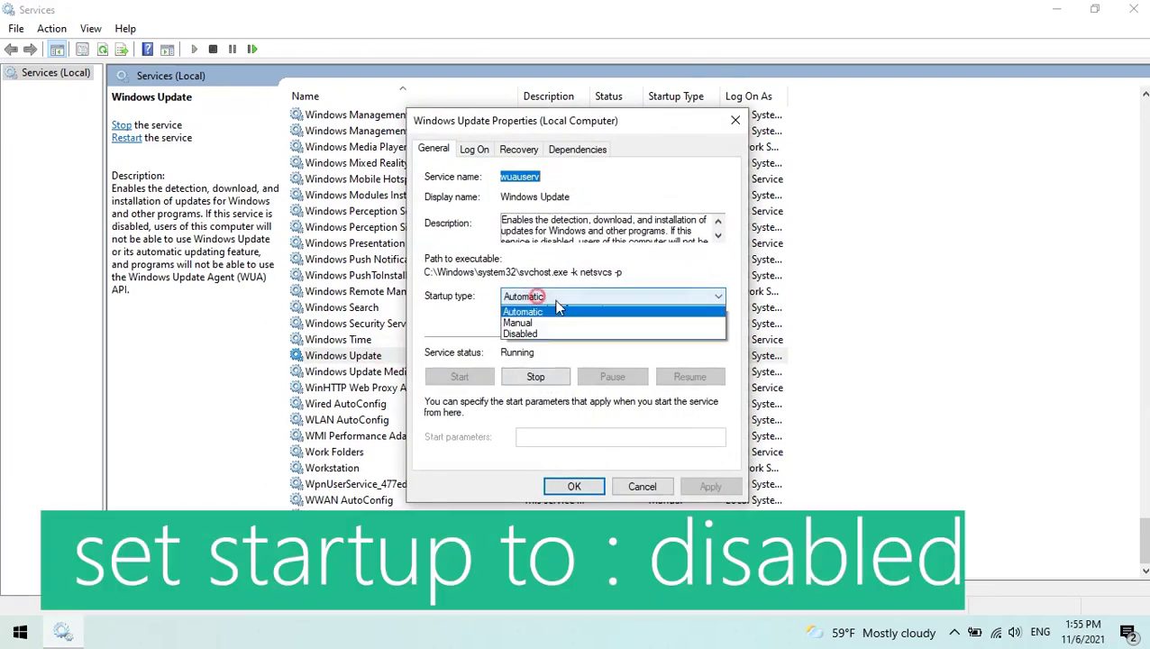
pyautogui.click(541, 343)
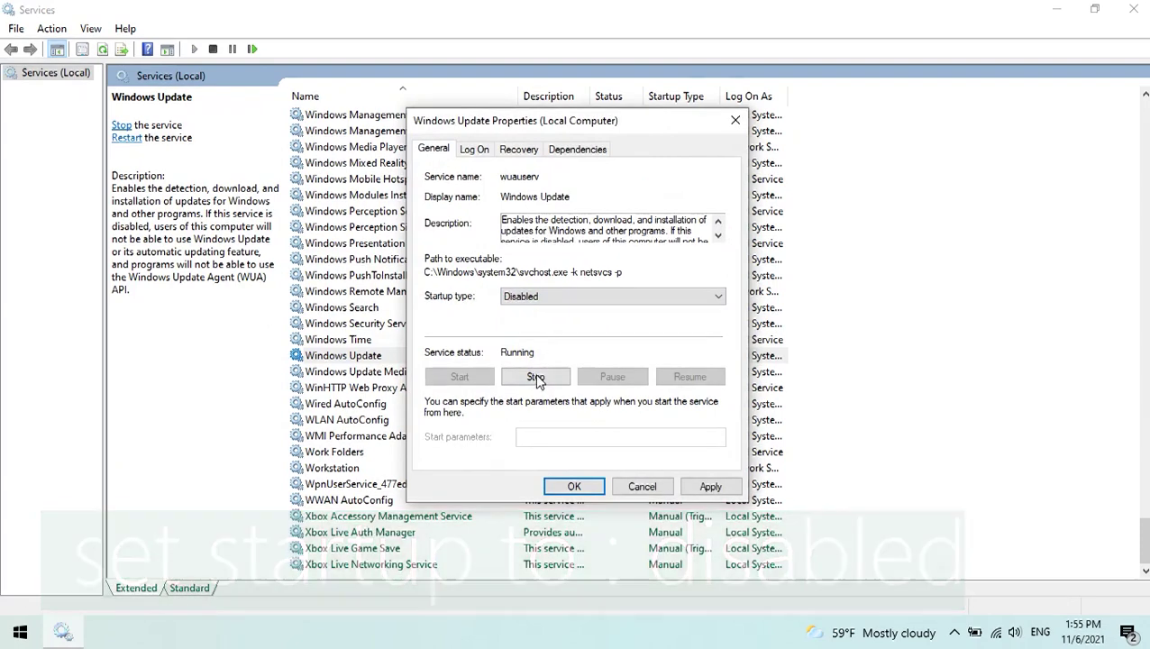
pyautogui.click(535, 381)
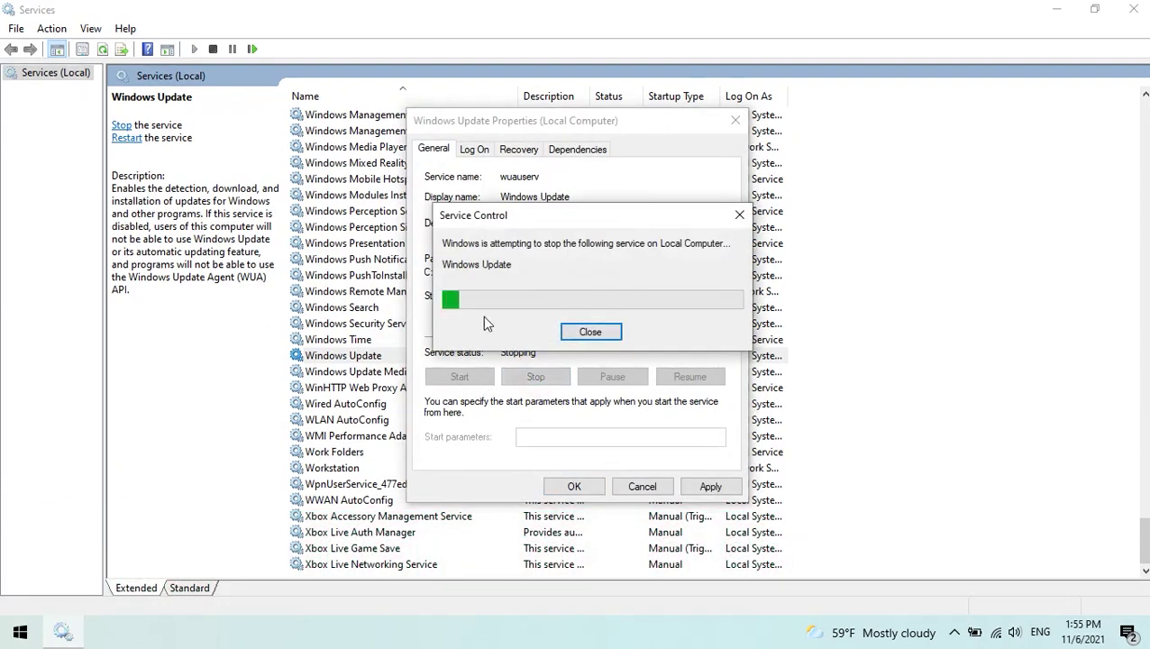
pyautogui.click(685, 487)
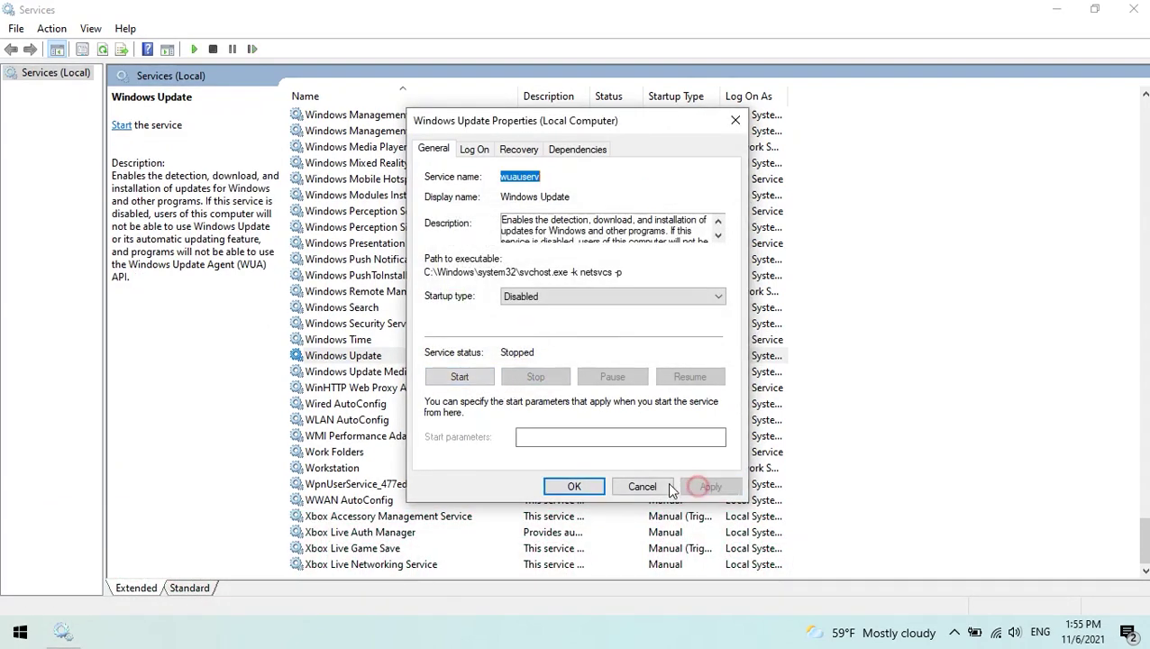
pyautogui.click(586, 488)
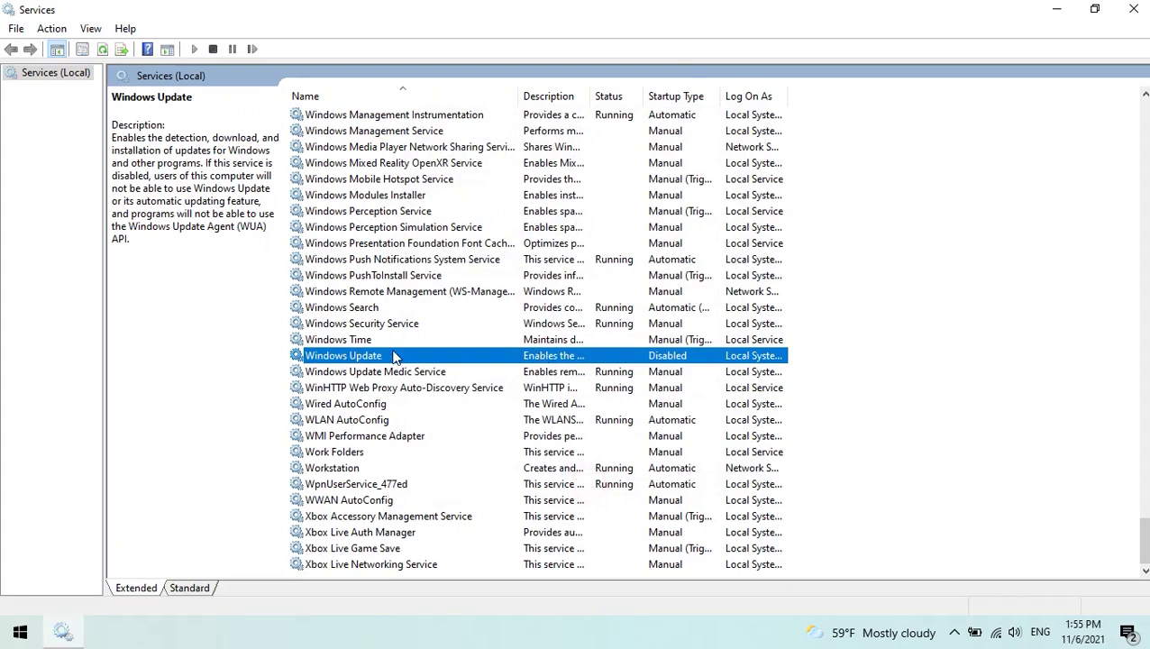
pyautogui.click(1132, 13)
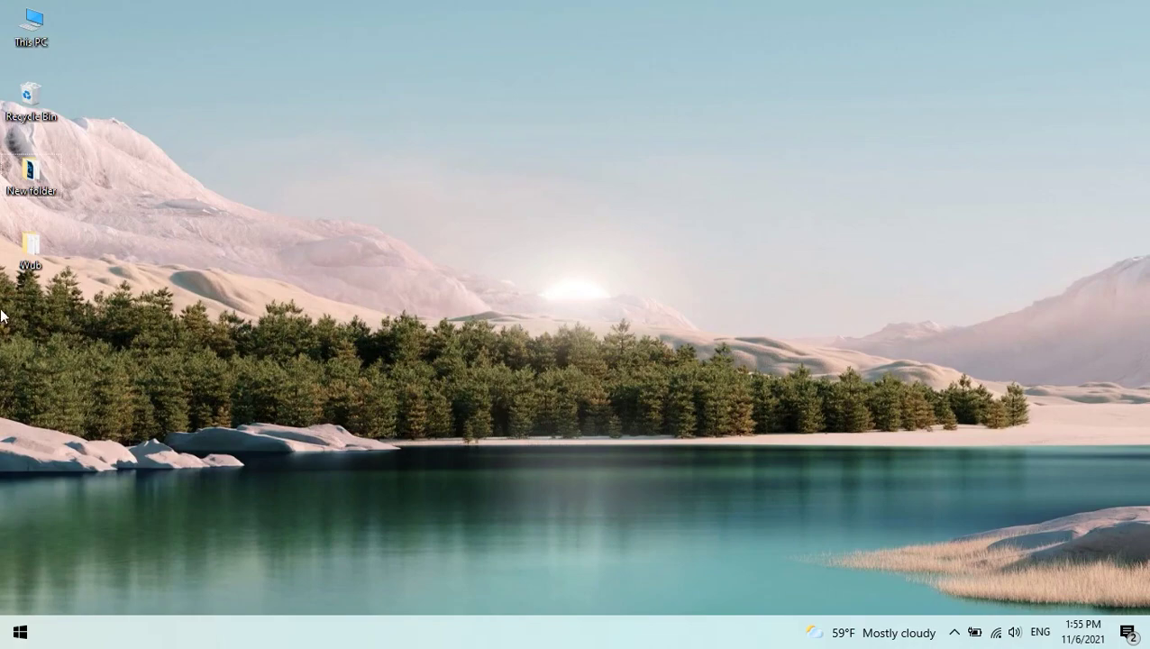
# - Open the Wub folder on the desktop and run Wub_x64.exe as administrator
pyautogui.doubleClick(27, 257)
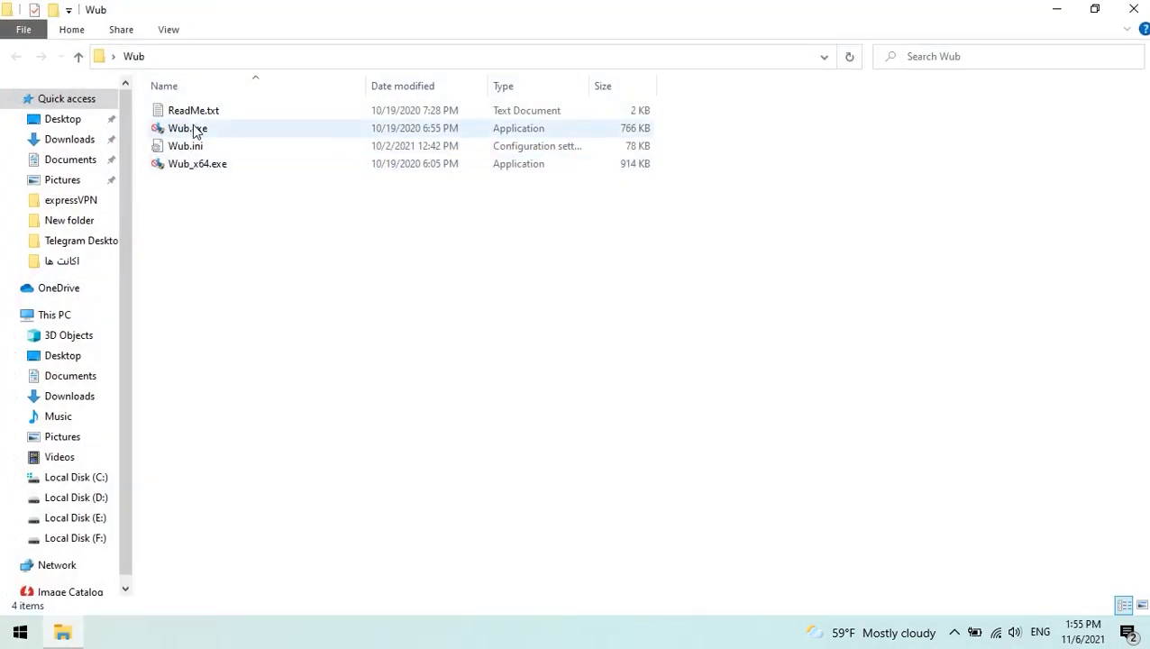
pyautogui.doubleClick(443, 10)
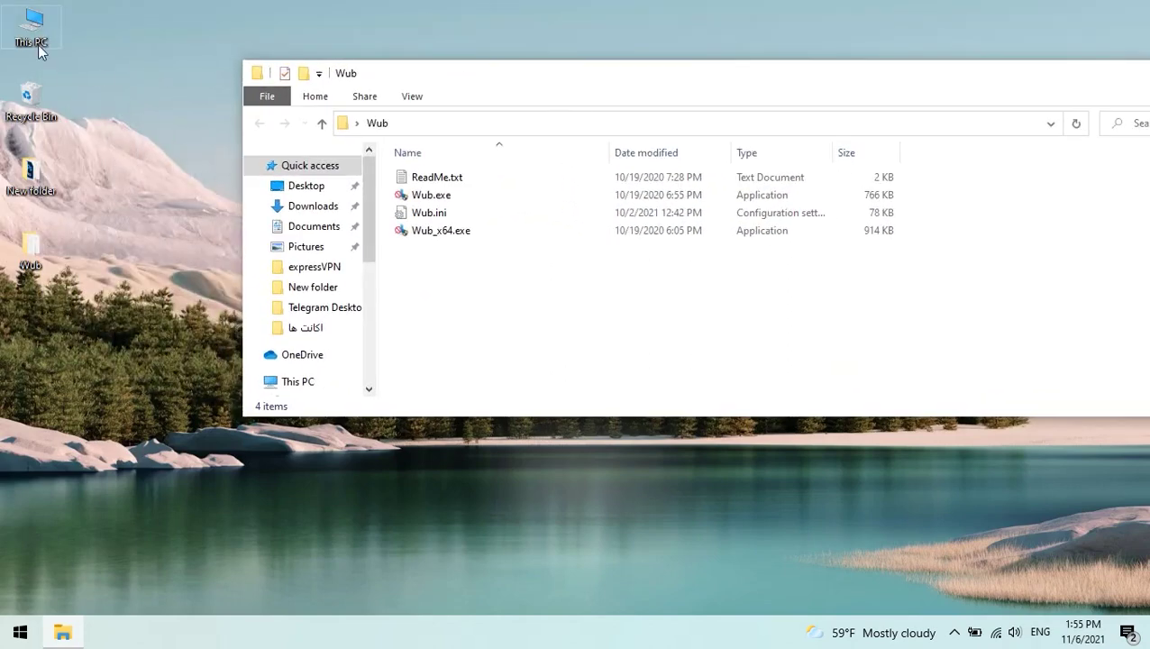
pyautogui.click(622, 230)
pyautogui.rightClick(617, 231)
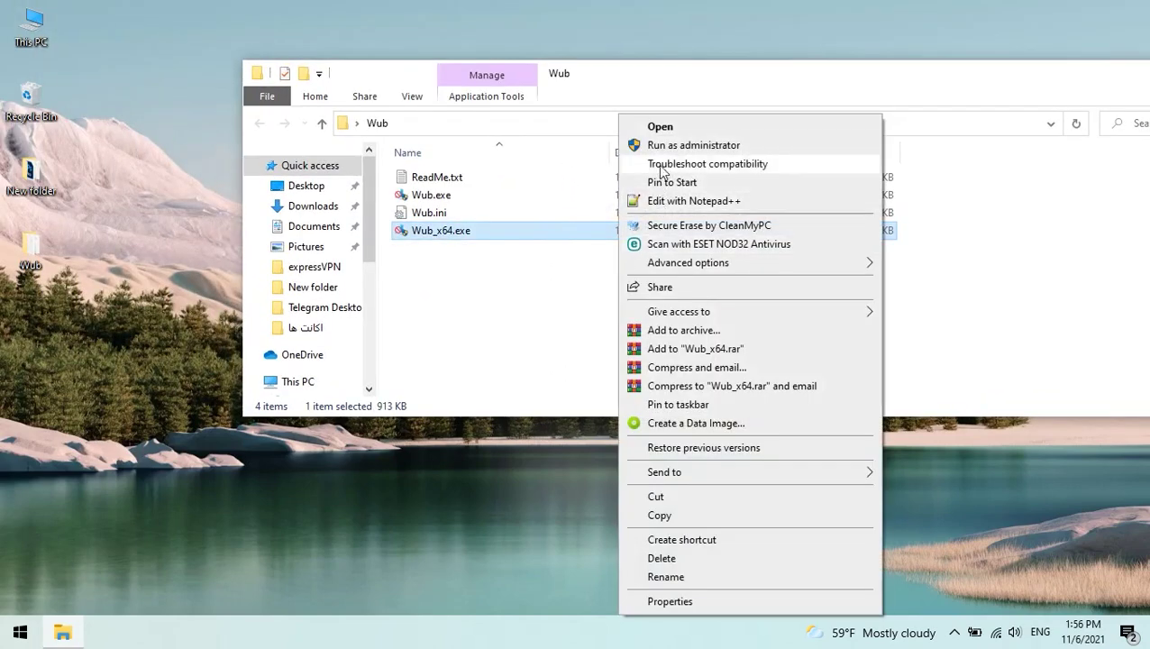
pyautogui.click(663, 145)
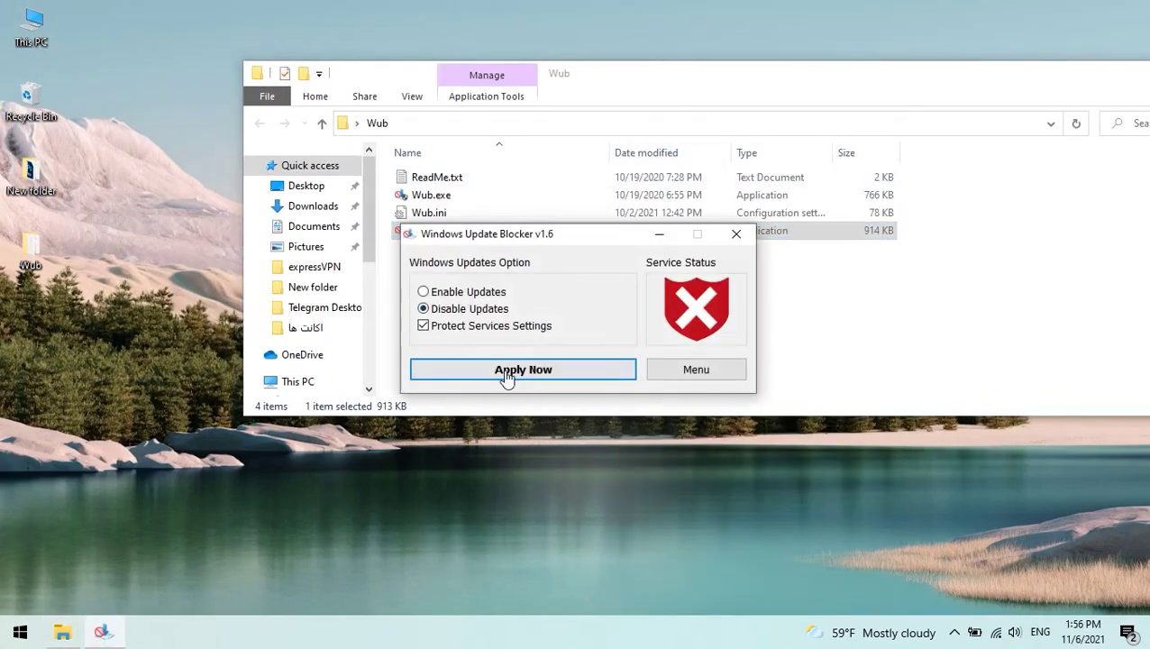
# - Turn off Protect Services Settings, apply the Disable Updates option, and close Windows Update Blocker and the Wub folder
pyautogui.click(512, 326)
pyautogui.click(536, 373)
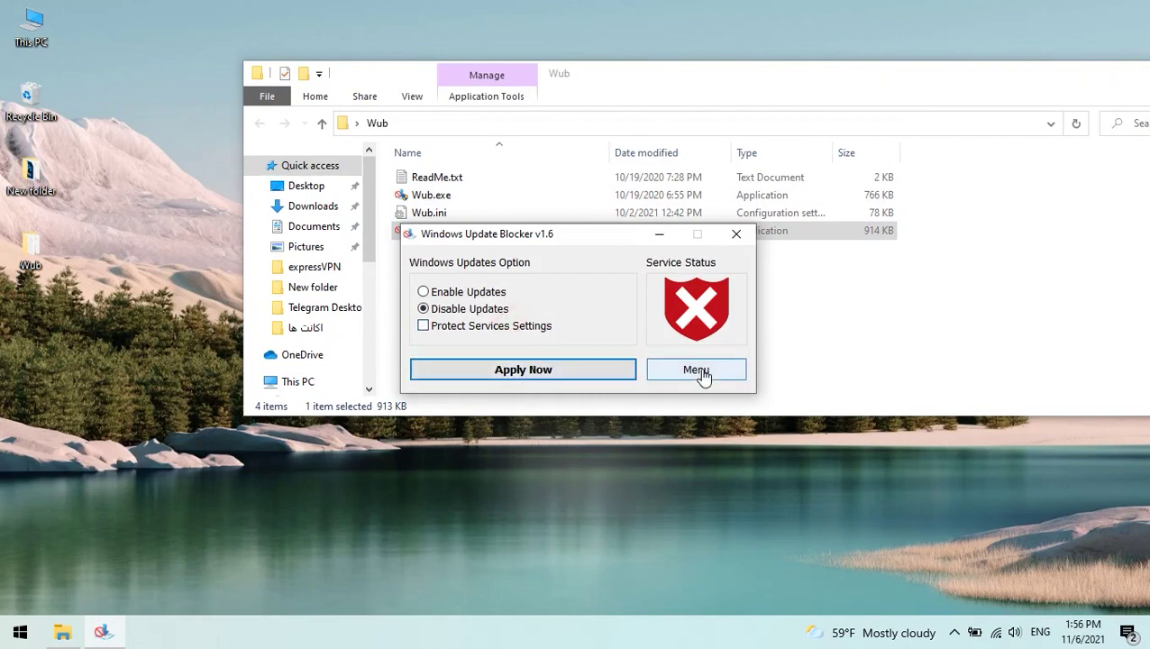
pyautogui.click(735, 237)
pyautogui.moveTo(534, 75); pyautogui.dragTo(239, 78)
pyautogui.click(1024, 79)
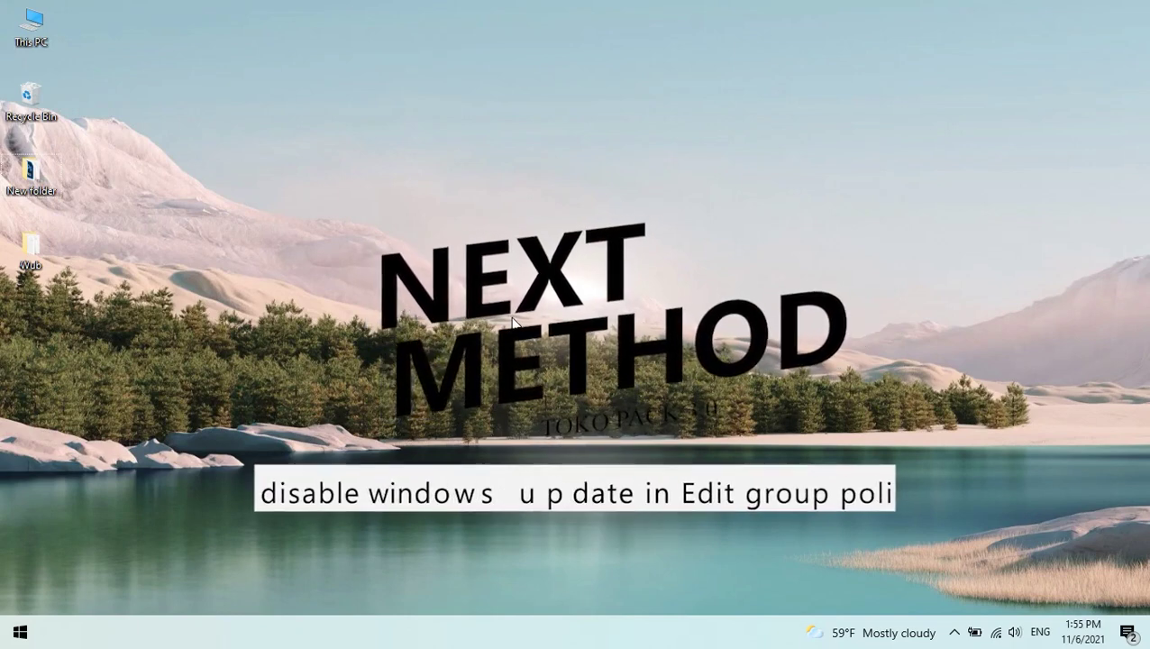
# - Search Windows for the group policy editor, open it and maximize its window
pyautogui.click(680, 240)
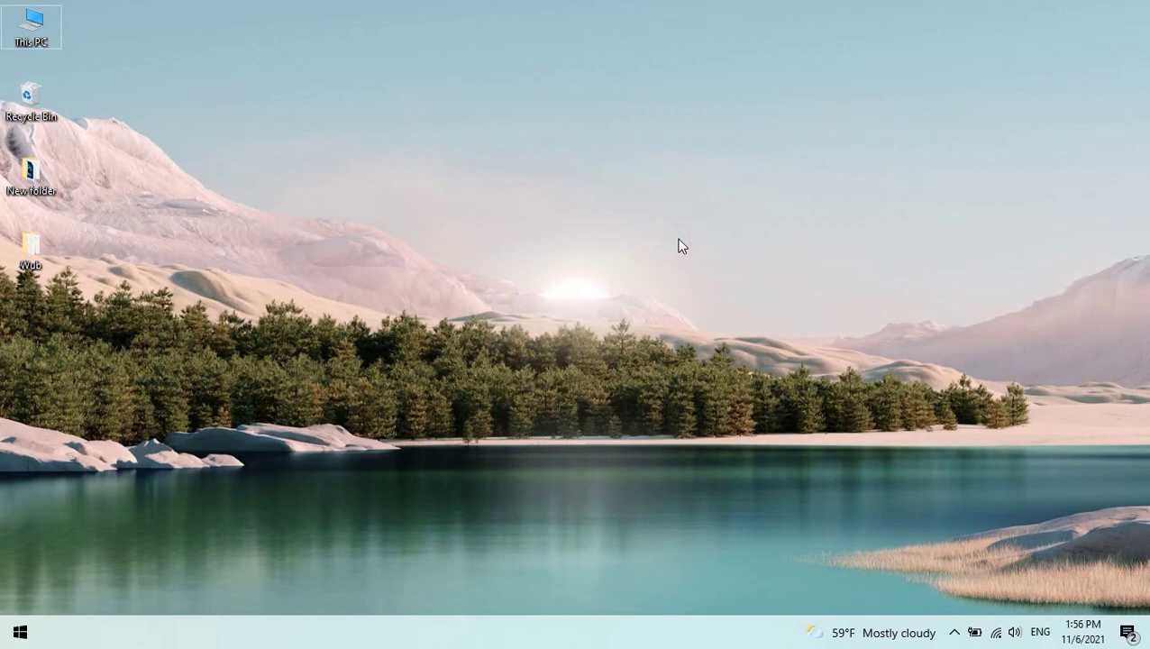
pyautogui.press('super')
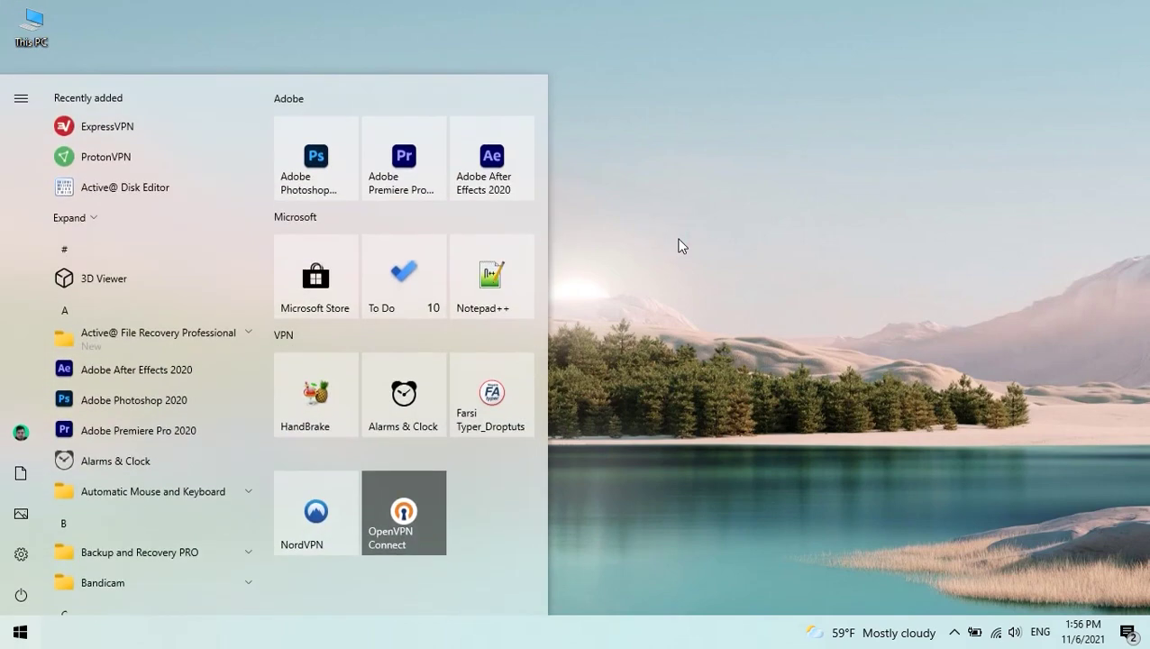
pyautogui.write('edit ')
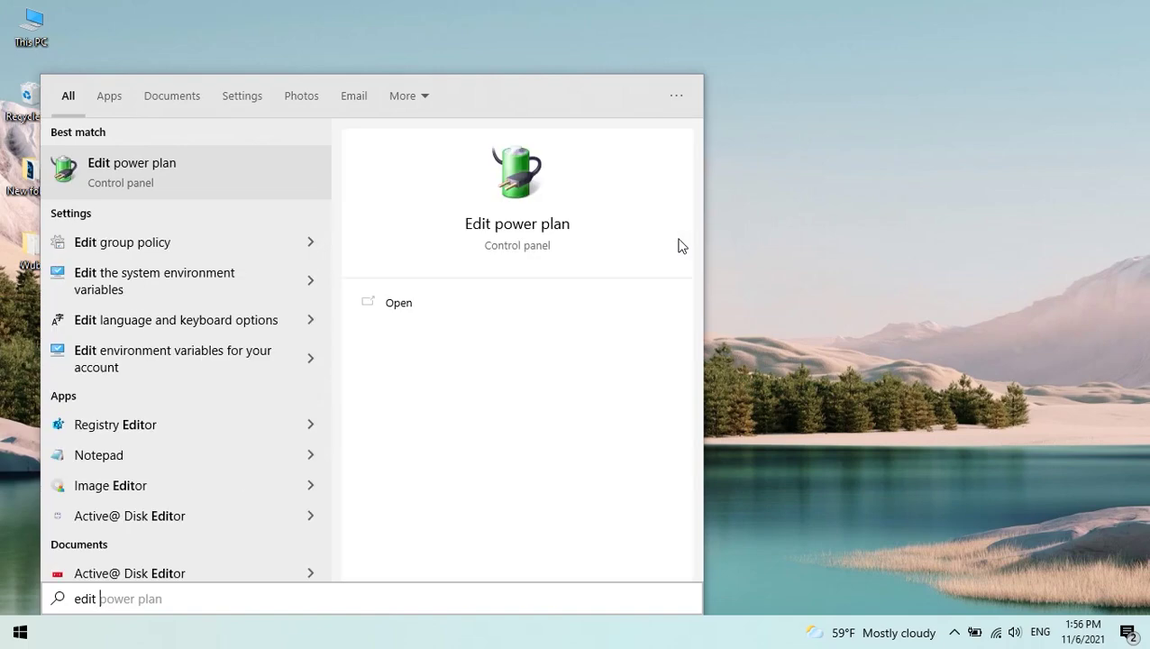
pyautogui.write('gor')
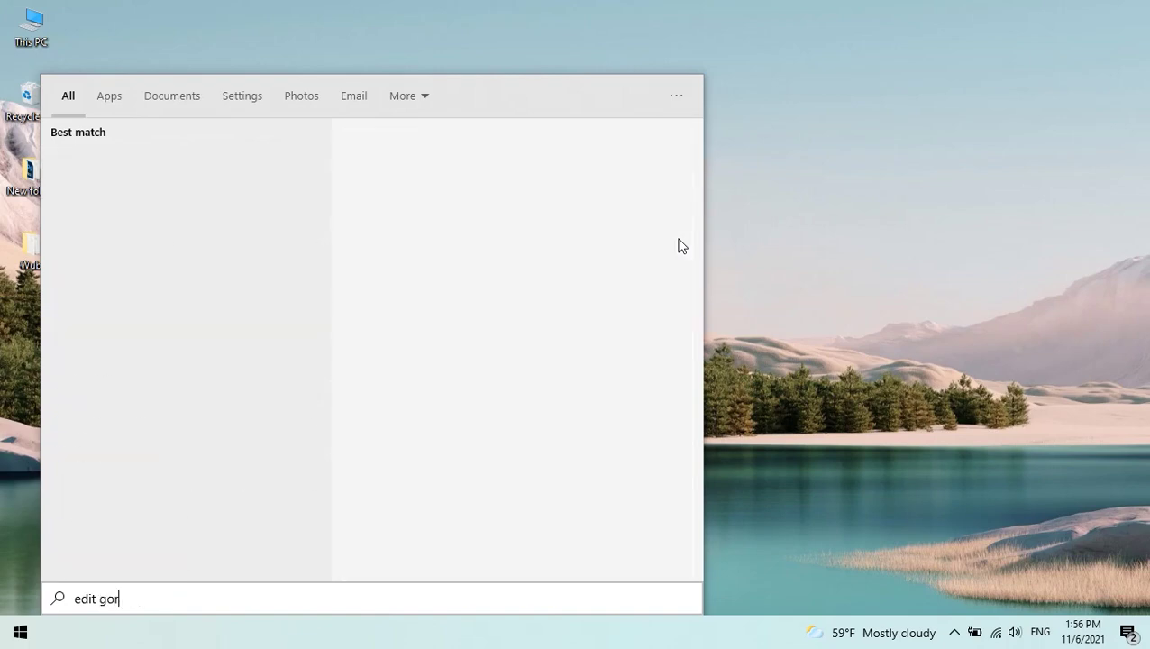
pyautogui.press('BackSpace')
pyautogui.press('Return')
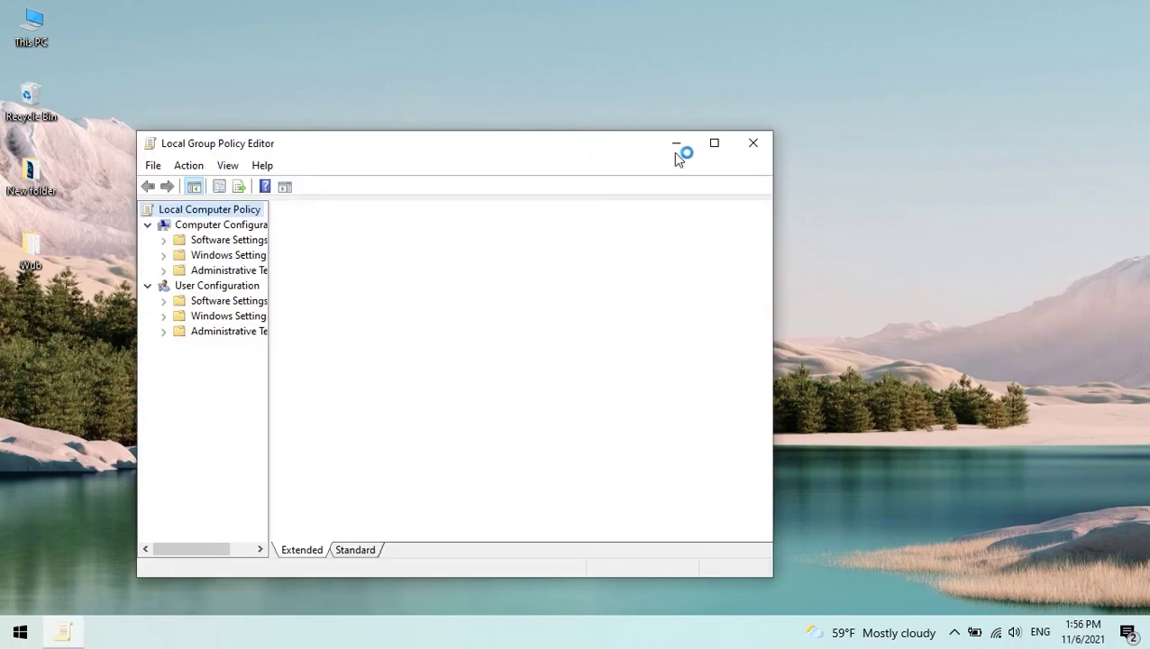
pyautogui.click(714, 142)
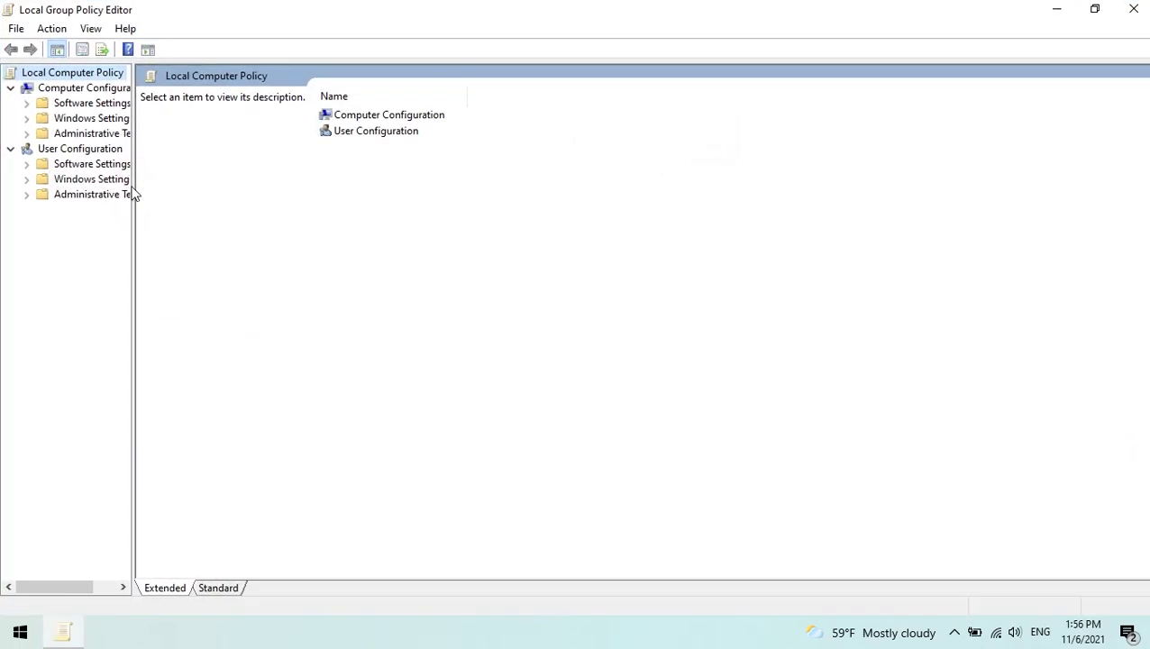
# - Widen the policy tree and open Computer Configuration > Administrative Templates > Windows Components > Windows Update
pyautogui.moveTo(132, 186); pyautogui.dragTo(303, 191)
pyautogui.click(61, 133)
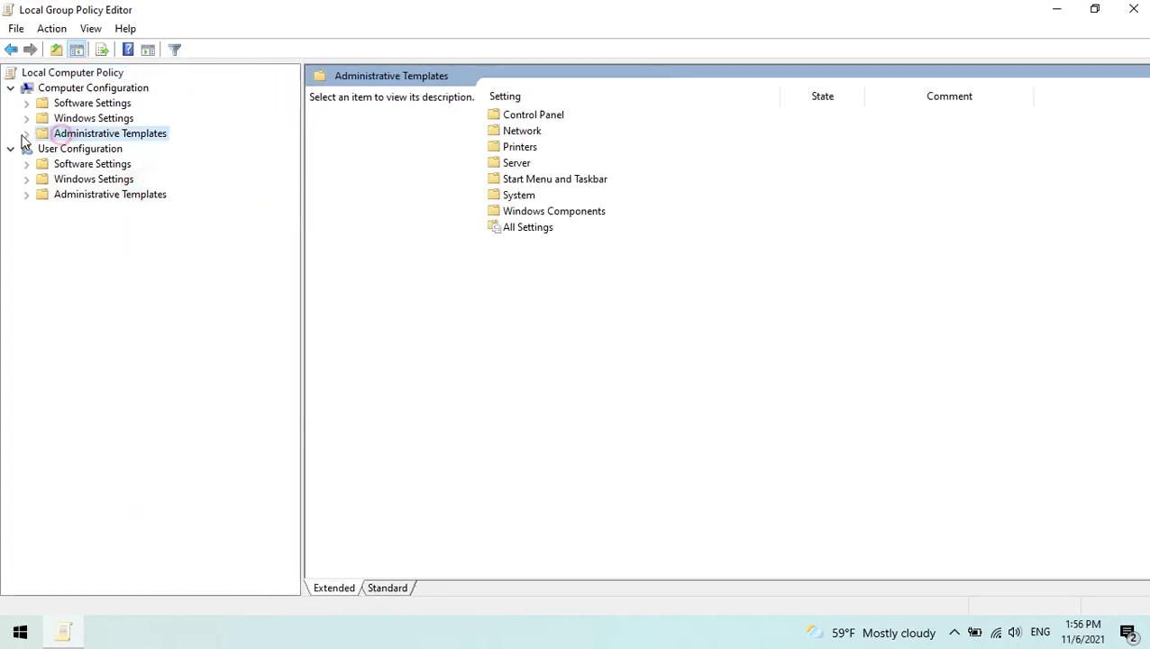
pyautogui.click(27, 134)
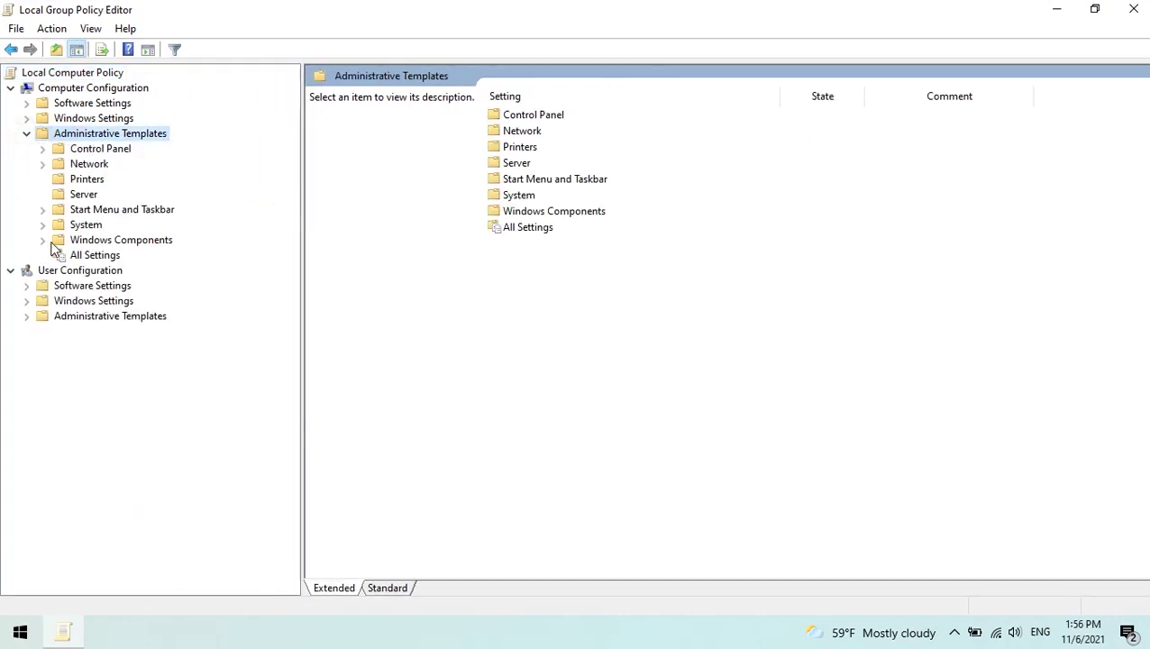
pyautogui.click(140, 242)
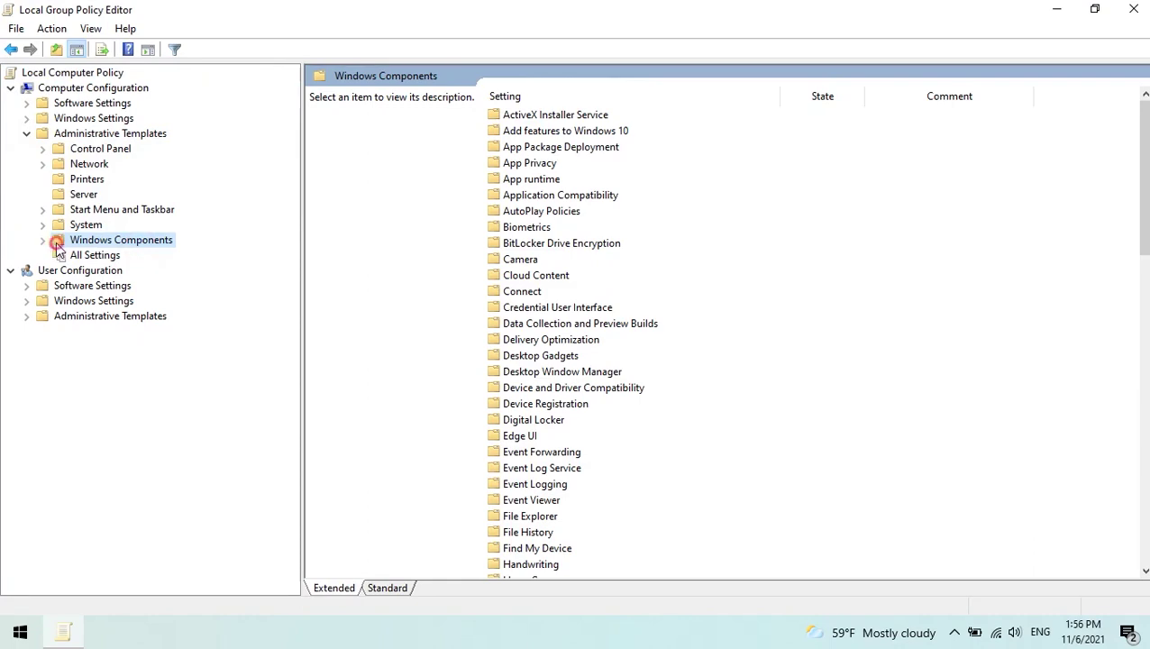
pyautogui.click(43, 240)
pyautogui.scroll(-8, 171, 349)
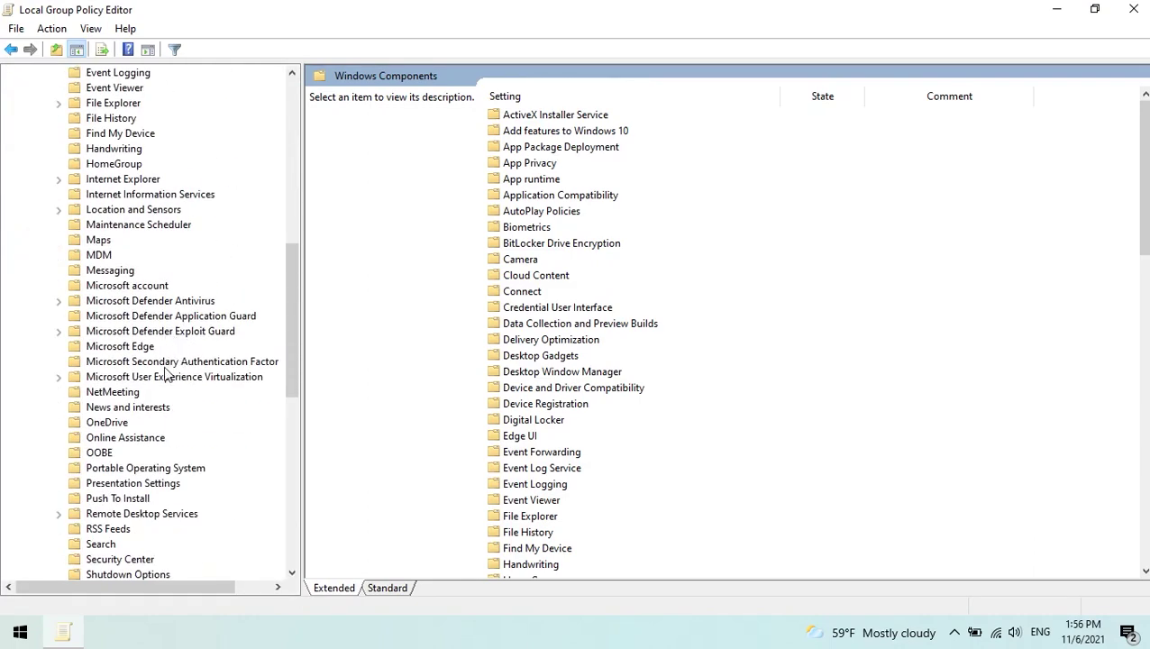
pyautogui.scroll(-11, 167, 365)
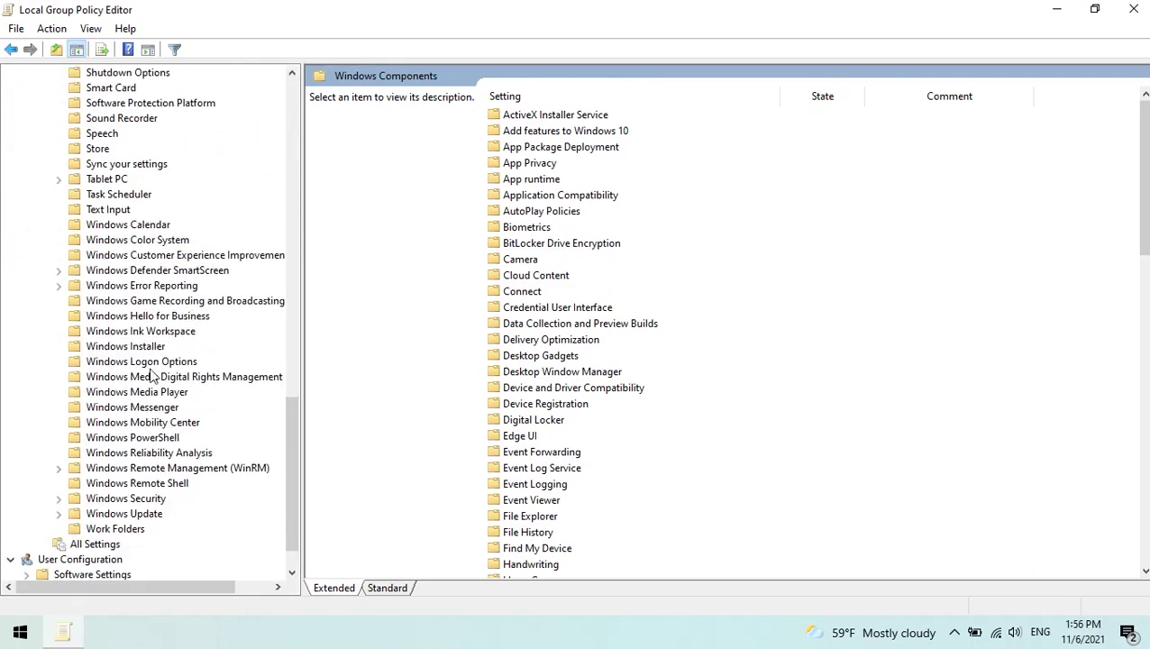
pyautogui.click(126, 514)
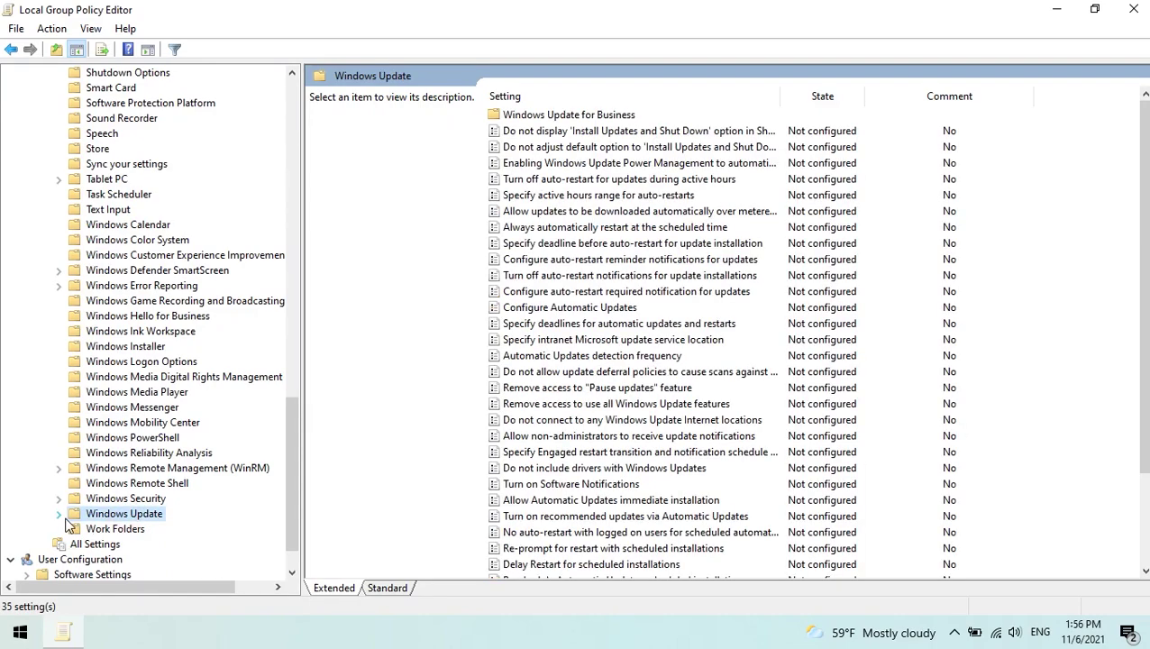
# - Set the Configure Automatic Updates policy to Disabled, apply it and close its dialog
pyautogui.click(622, 339)
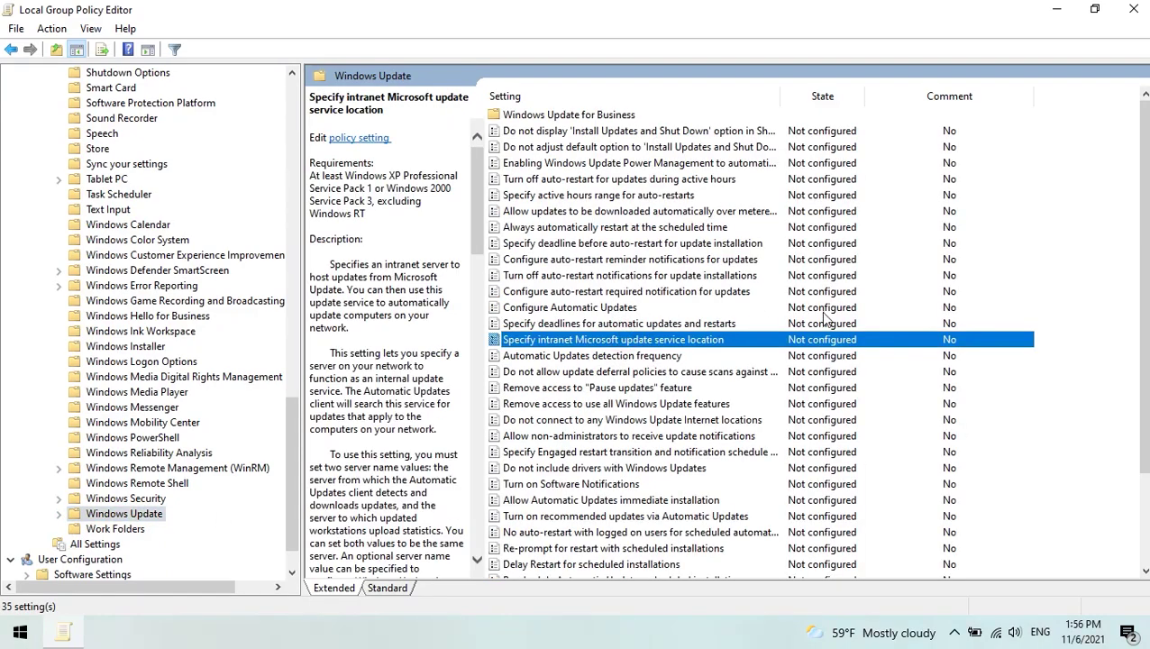
pyautogui.click(590, 309)
pyautogui.doubleClick(588, 310)
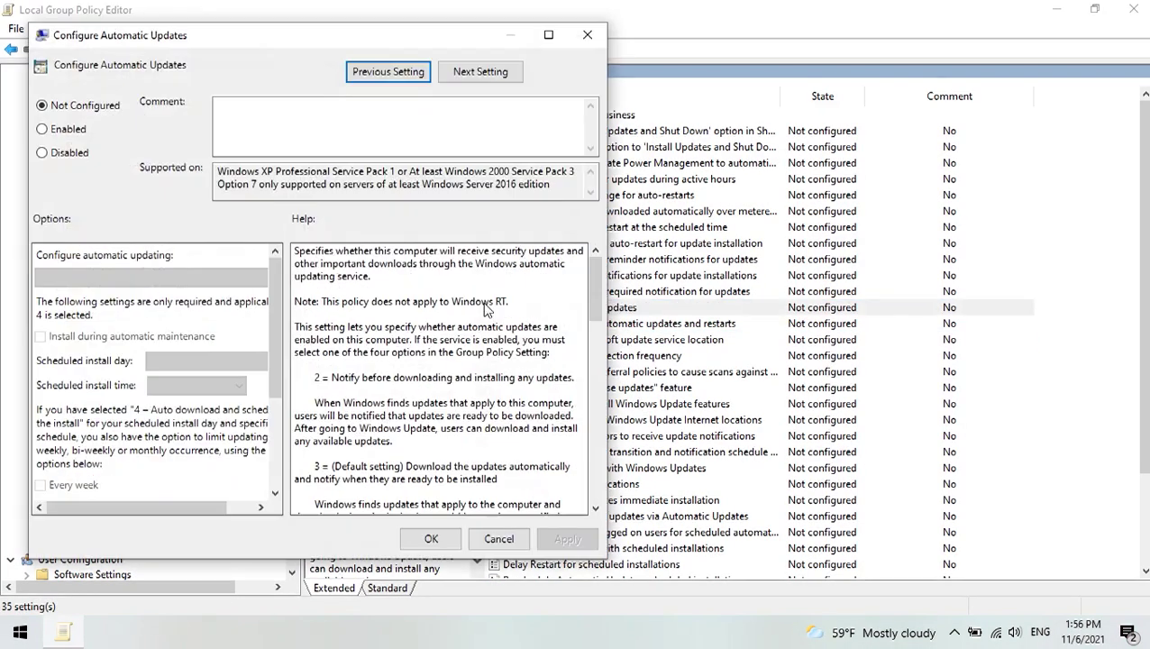
pyautogui.click(68, 155)
pyautogui.click(568, 539)
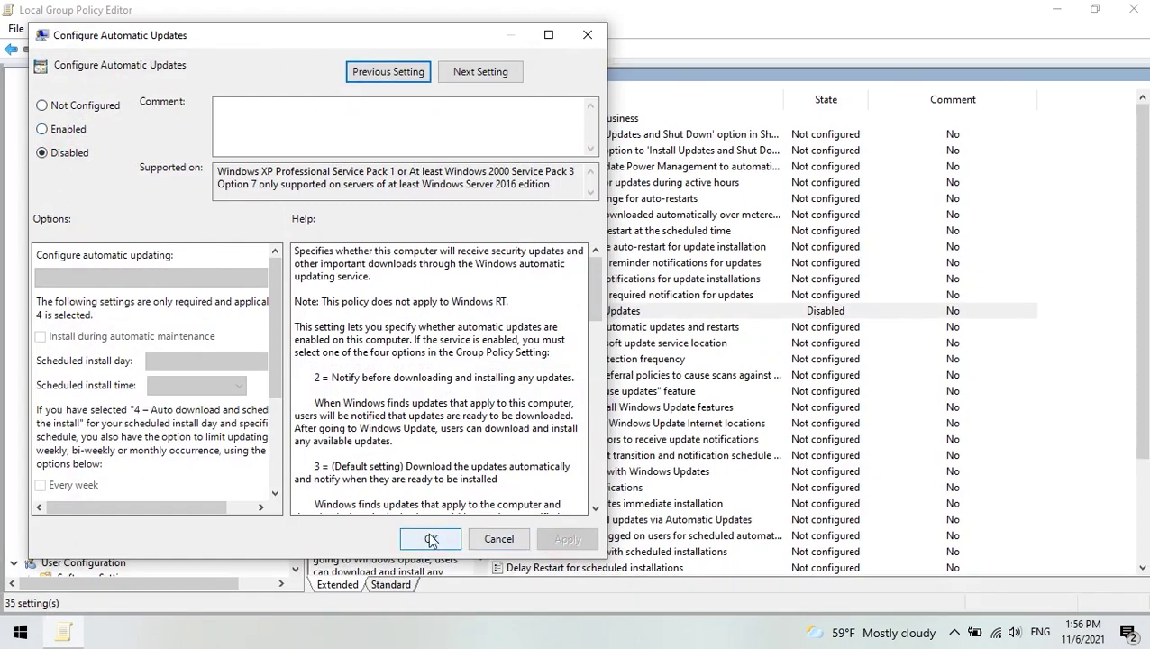
pyautogui.click(430, 539)
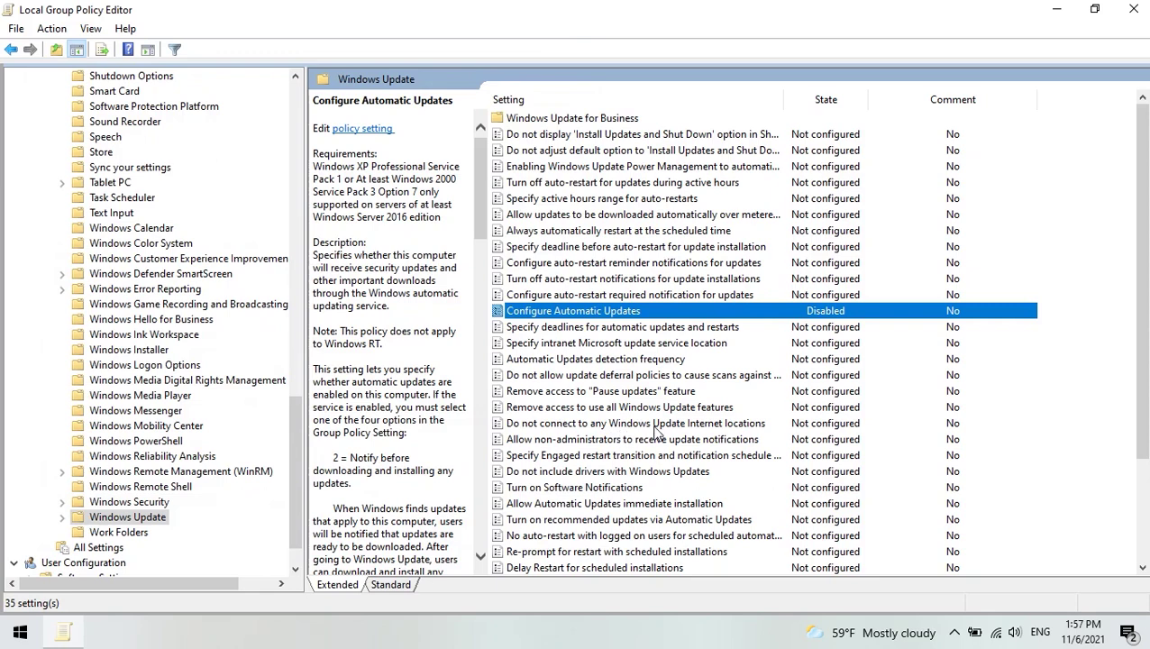
pyautogui.scroll(-3, 655, 514)
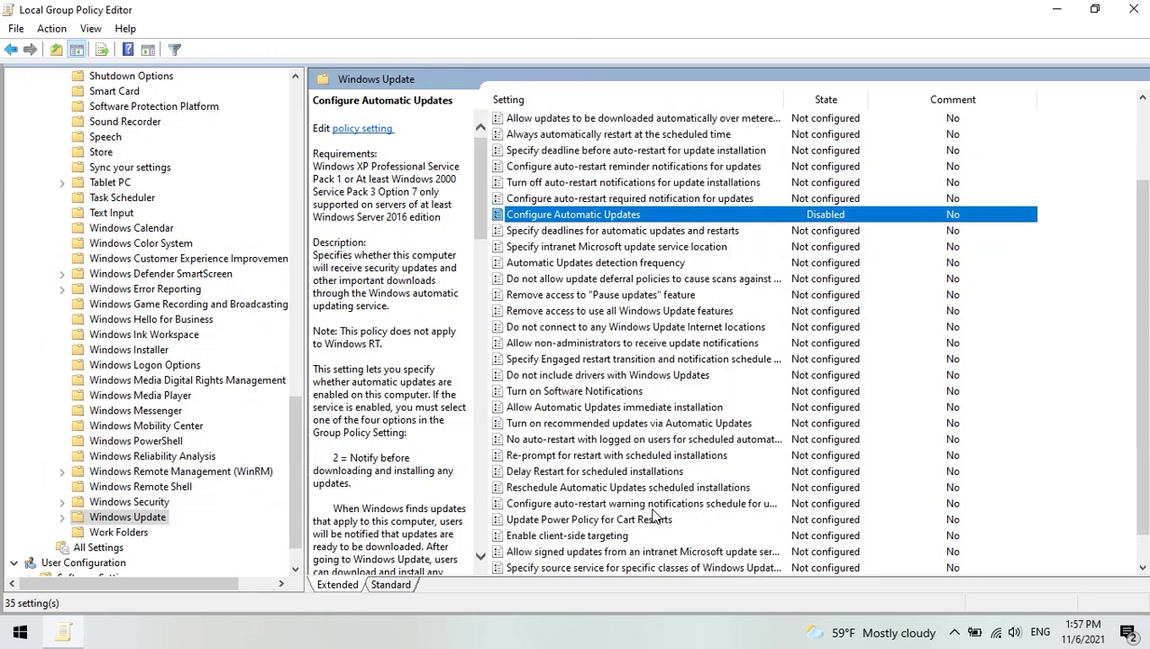
pyautogui.scroll(3, 629, 550)
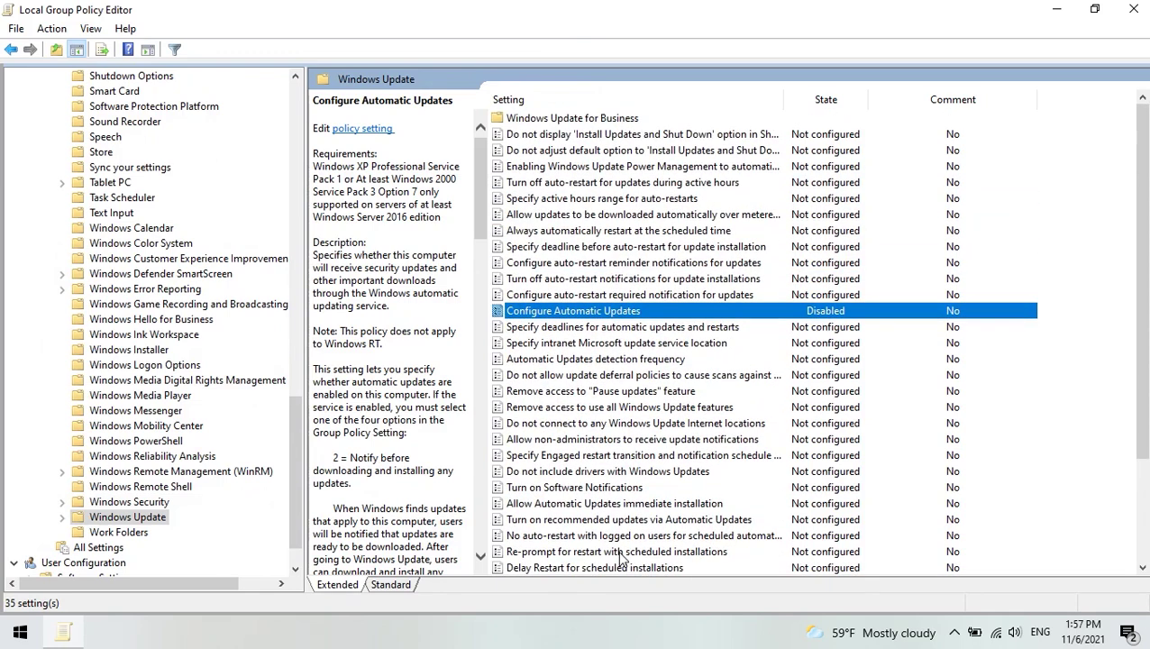
# - Check the policies inside the Windows Update for Business folder and return to the parent folder
pyautogui.doubleClick(583, 119)
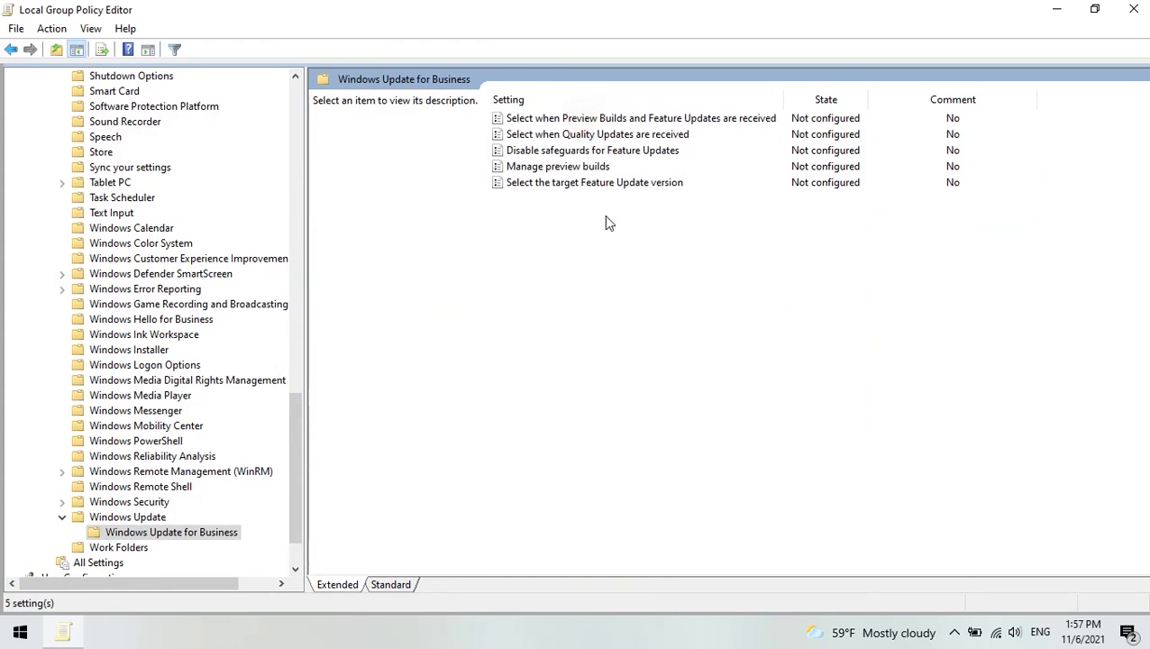
pyautogui.press('BackSpace')
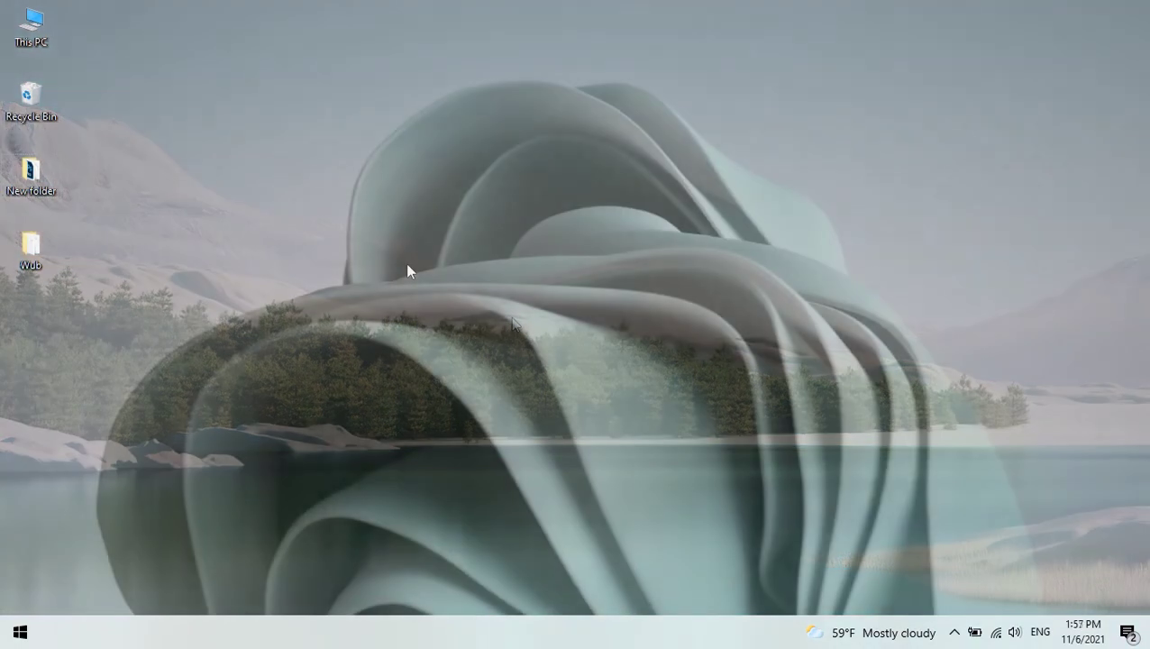
# - Open the Registry Editor by running regedit and maximize its window
pyautogui.press('super+r')
pyautogui.write('re')
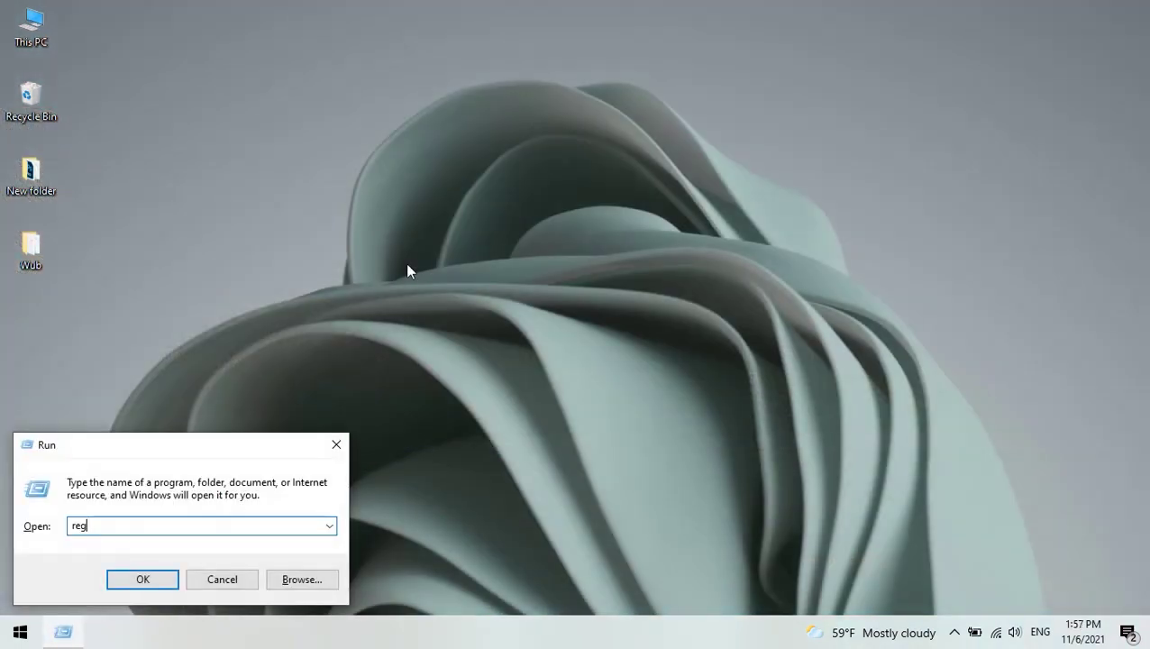
pyautogui.write('gedit')
pyautogui.press('Return')
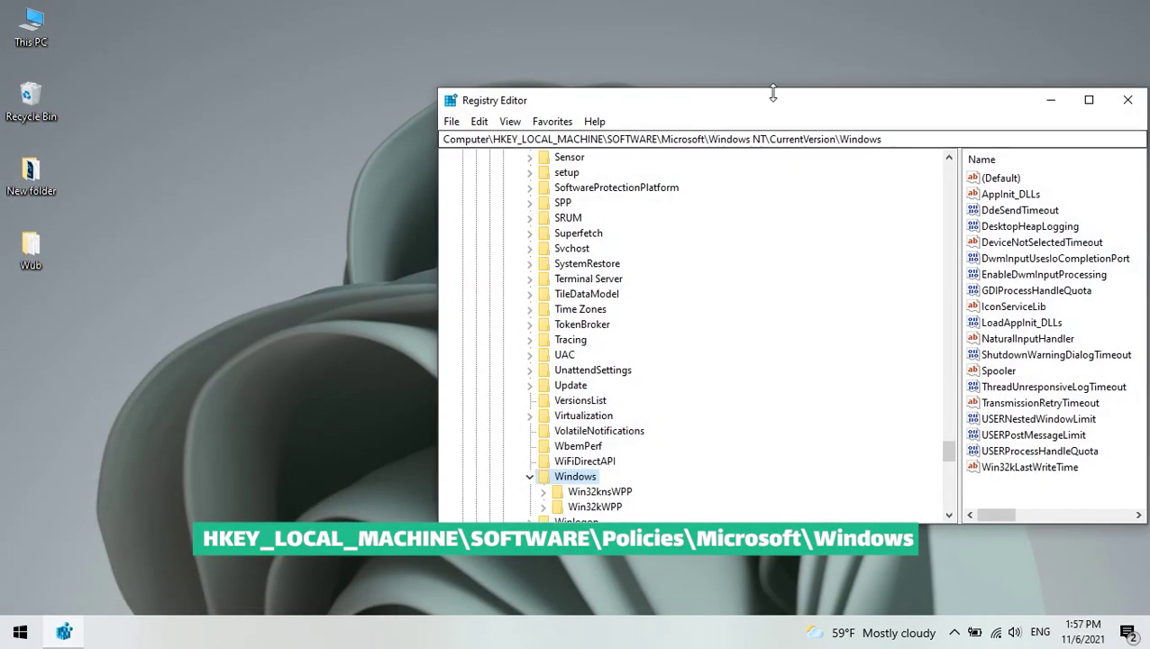
pyautogui.doubleClick(772, 95)
# - Collapse the expanded Microsoft, SOFTWARE and HKEY_LOCAL_MACHINE branches of the registry tree
pyautogui.moveTo(447, 45); pyautogui.dragTo(398, 45)
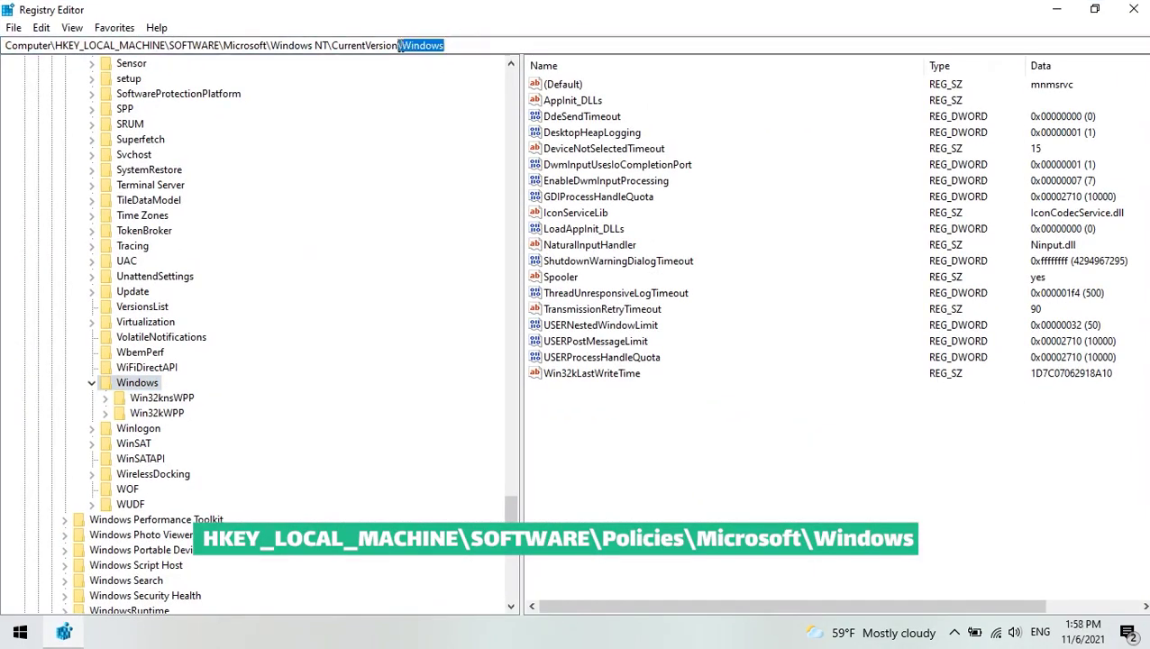
pyautogui.scroll(20, 263, 135)
pyautogui.moveTo(508, 448); pyautogui.dragTo(508, 135)
pyautogui.scroll(10, 34, 260)
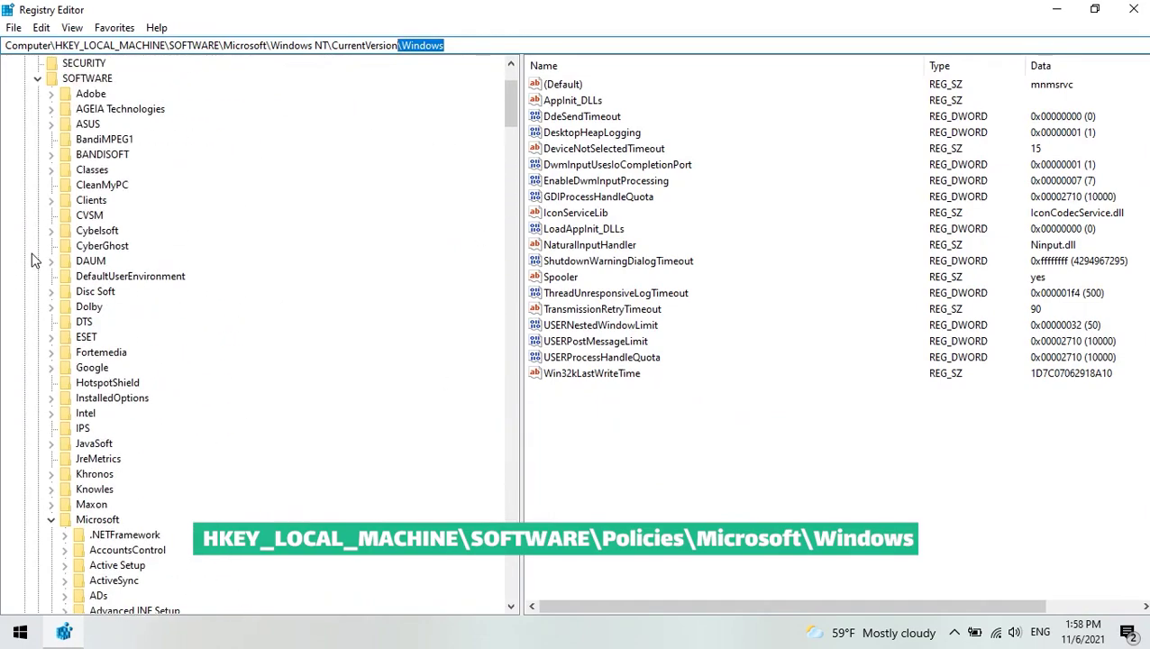
pyautogui.click(50, 520)
pyautogui.scroll(3, 59, 140)
pyautogui.click(37, 200)
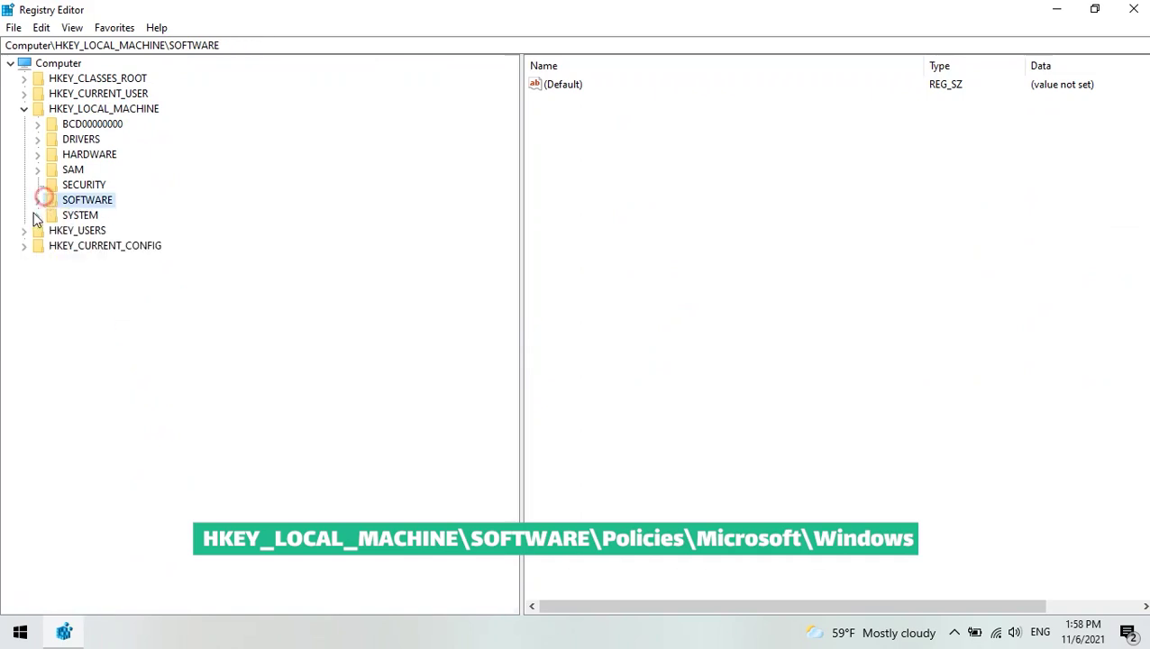
pyautogui.click(26, 114)
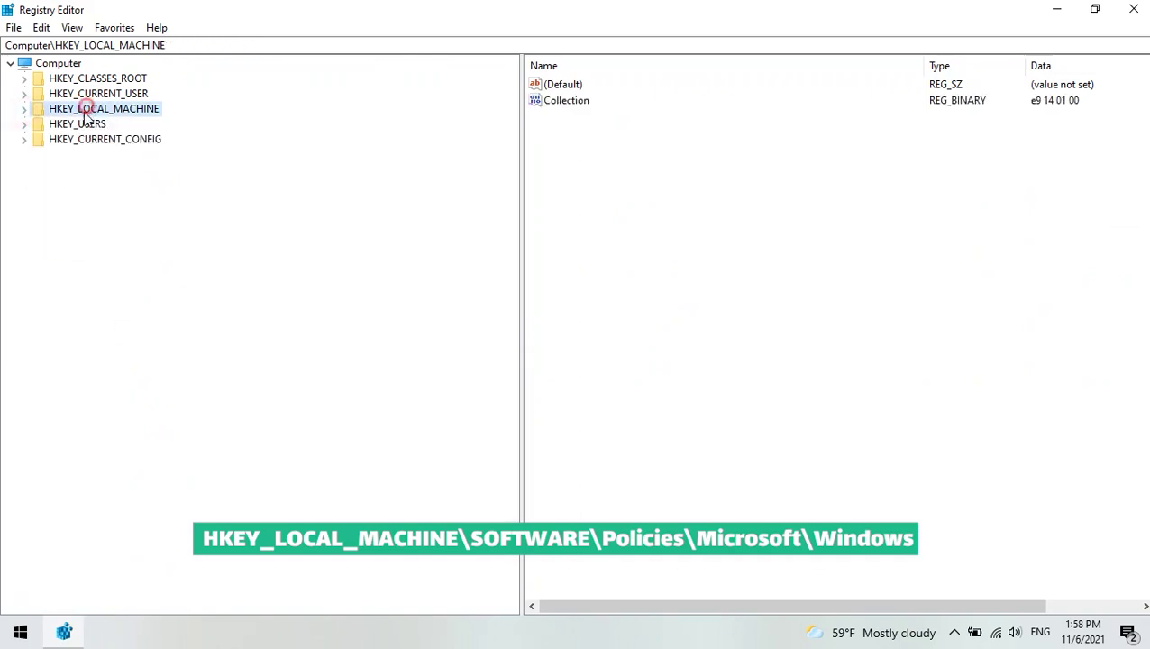
# - Expand the registry tree along HKEY_LOCAL_MACHINE\SOFTWARE\Policies\Microsoft\Windows
pyautogui.click(24, 112)
pyautogui.click(88, 200)
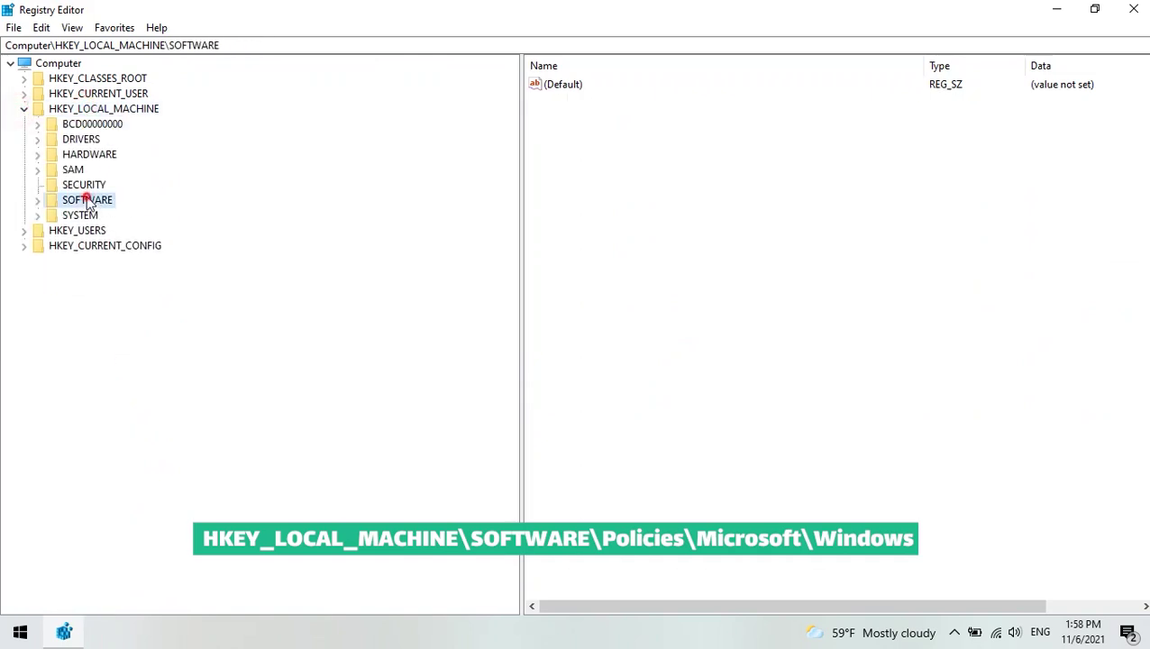
pyautogui.click(37, 201)
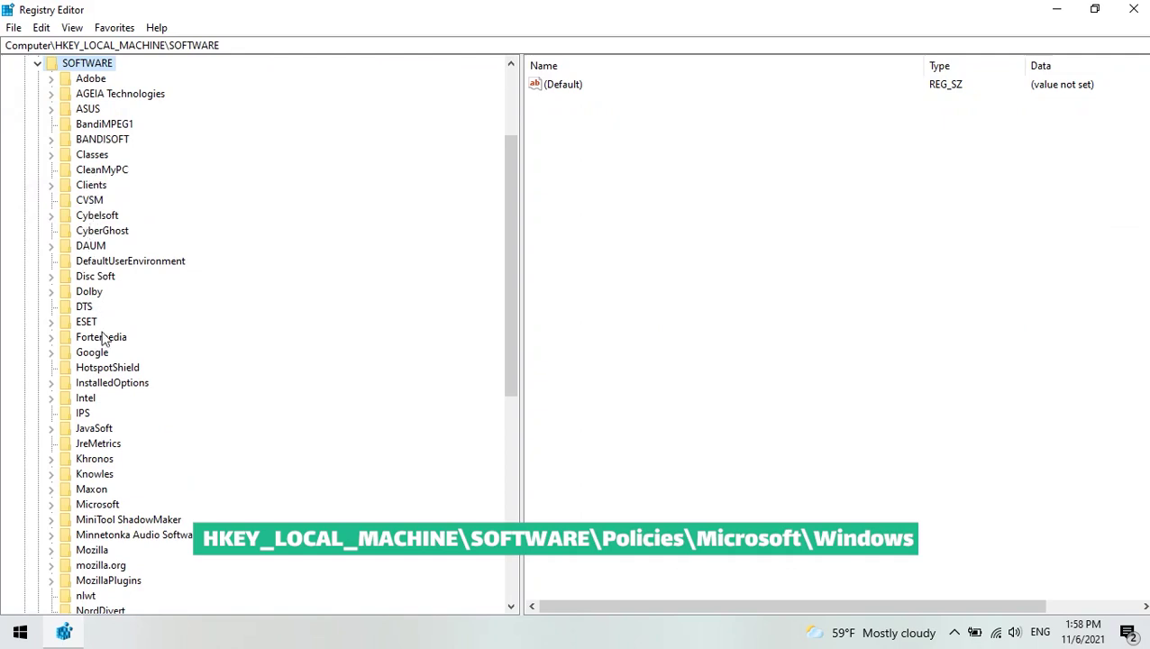
pyautogui.scroll(-6, 103, 498)
pyautogui.click(92, 519)
pyautogui.click(51, 520)
pyautogui.click(110, 535)
pyautogui.click(64, 535)
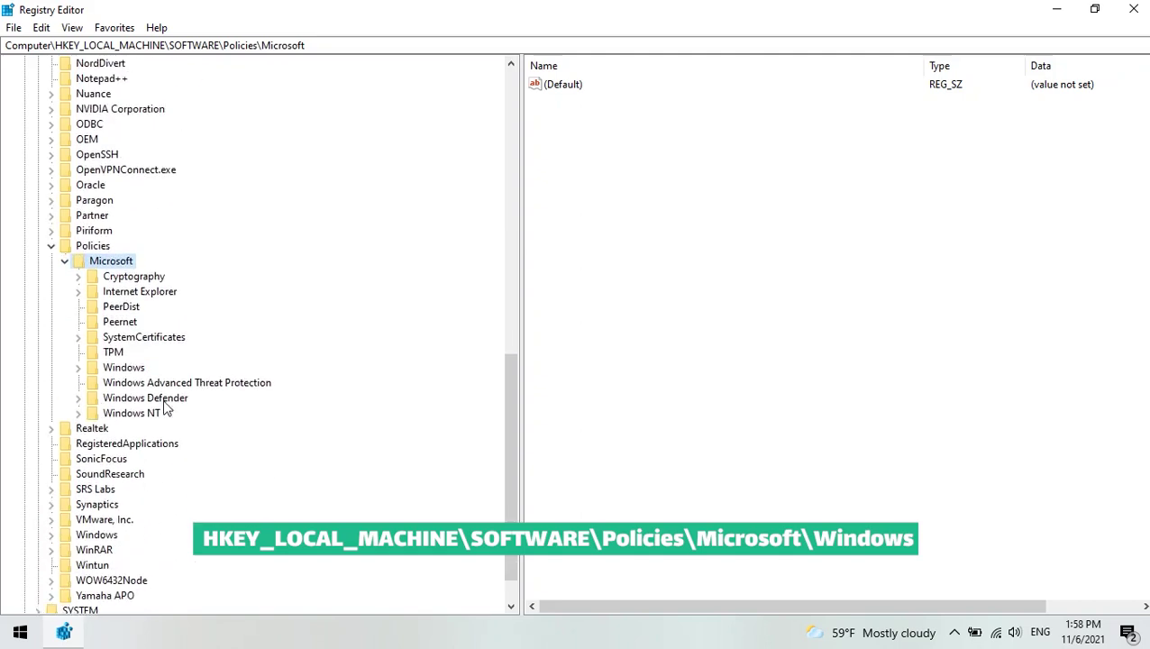
pyautogui.rightClick(113, 261)
pyautogui.press('Escape')
pyautogui.click(123, 368)
pyautogui.click(77, 368)
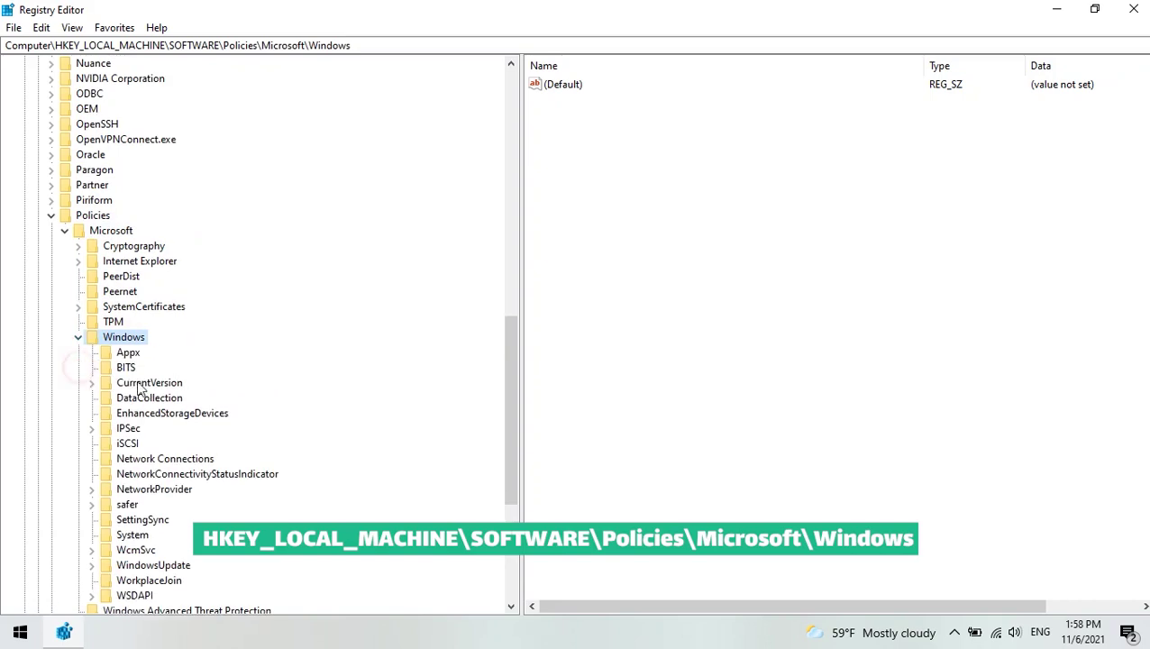
# - Locate the WindowsUpdate key under Windows and check its subkeys
pyautogui.scroll(-3, 177, 442)
pyautogui.click(144, 429)
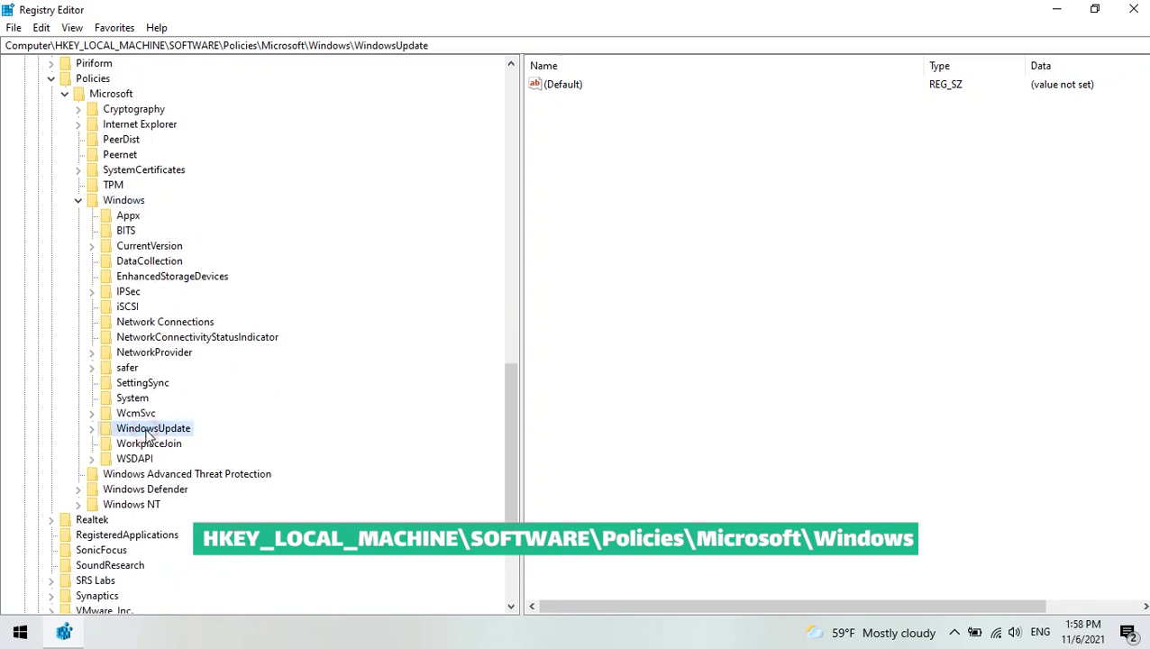
pyautogui.doubleClick(112, 430)
pyautogui.click(142, 416)
pyautogui.click(146, 425)
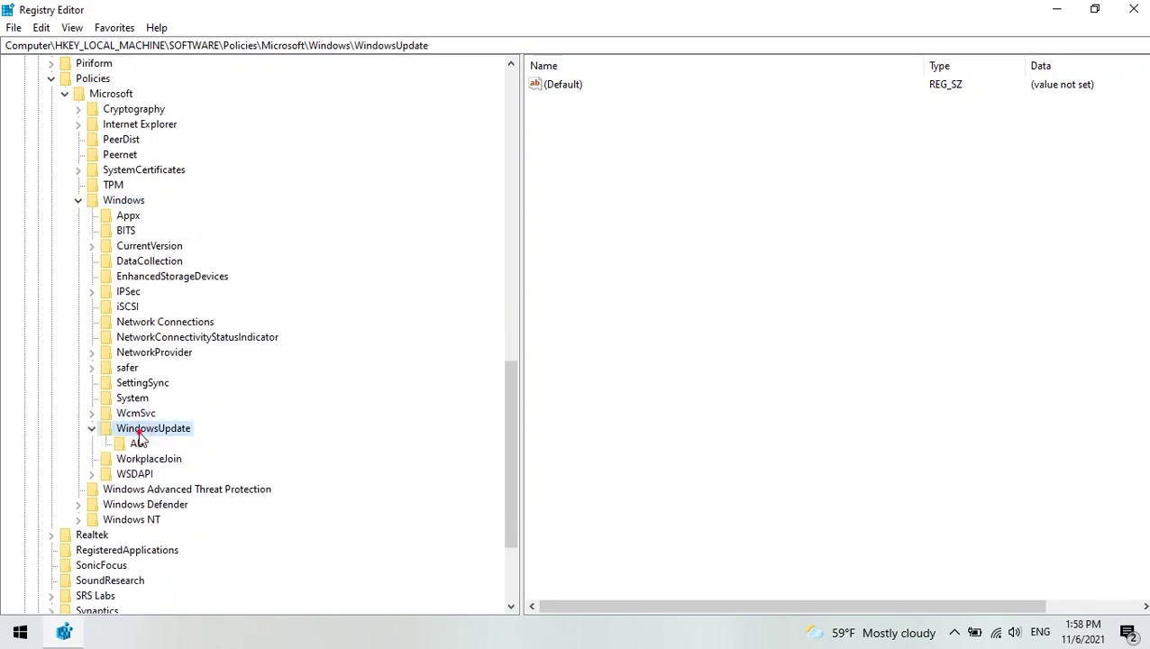
pyautogui.click(167, 431)
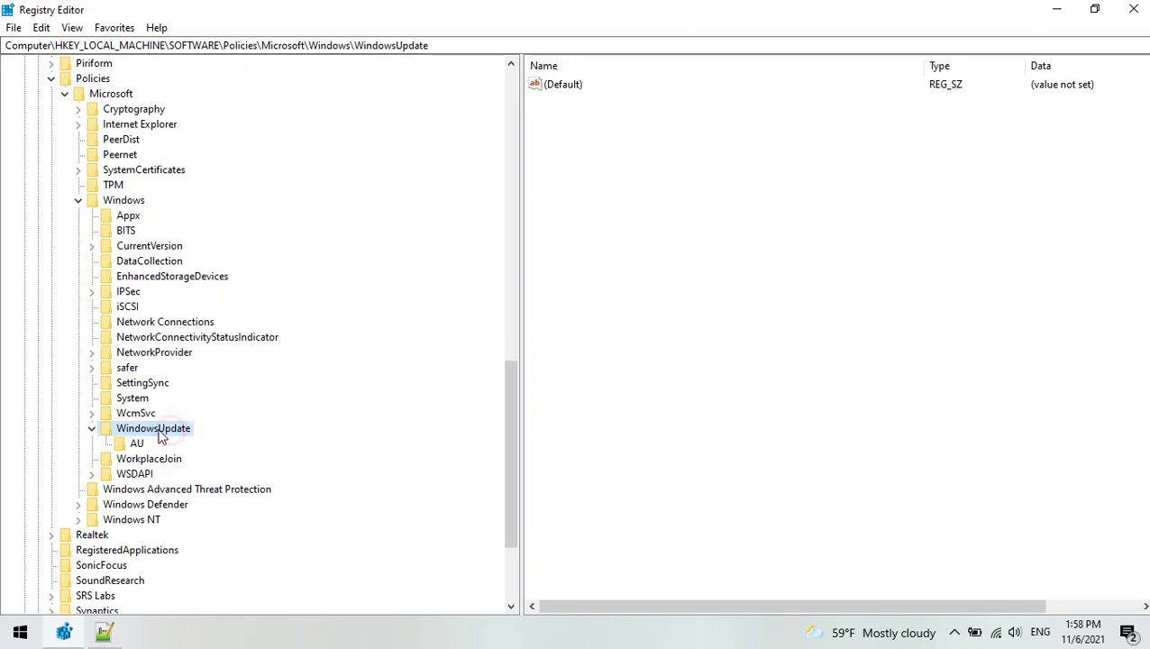
pyautogui.doubleClick(102, 428)
# - Try to add another key named WindowsUpdate under the Windows key, and delete the new key
pyautogui.click(122, 200)
pyautogui.rightClick(121, 200)
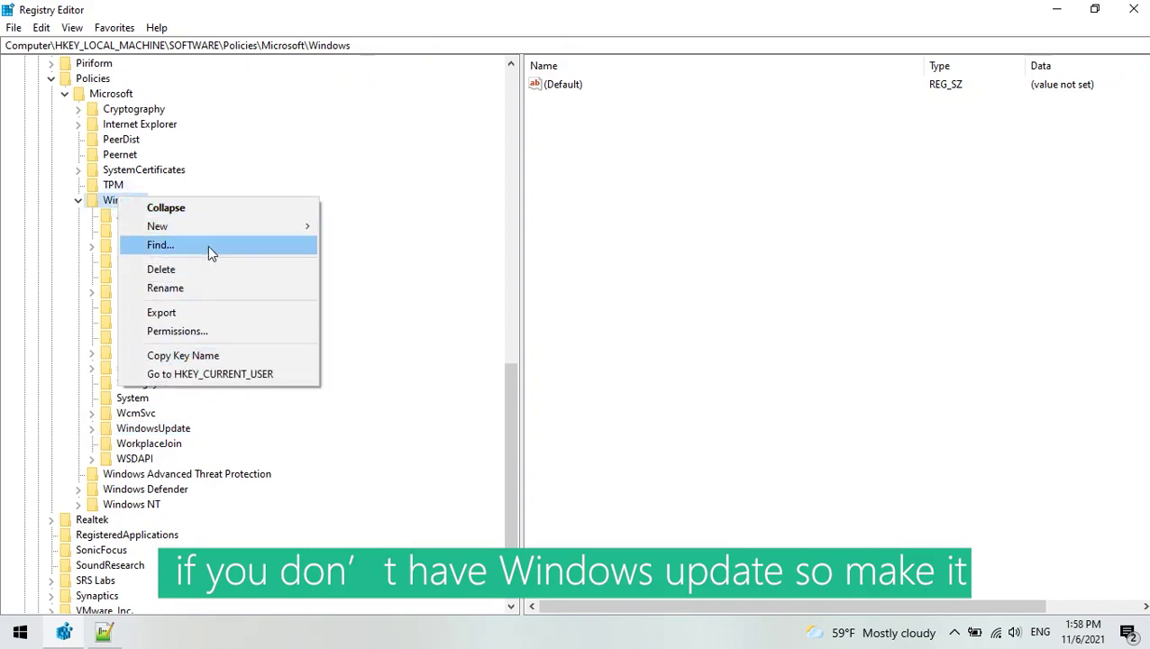
pyautogui.moveTo(306, 227)
pyautogui.click(367, 227)
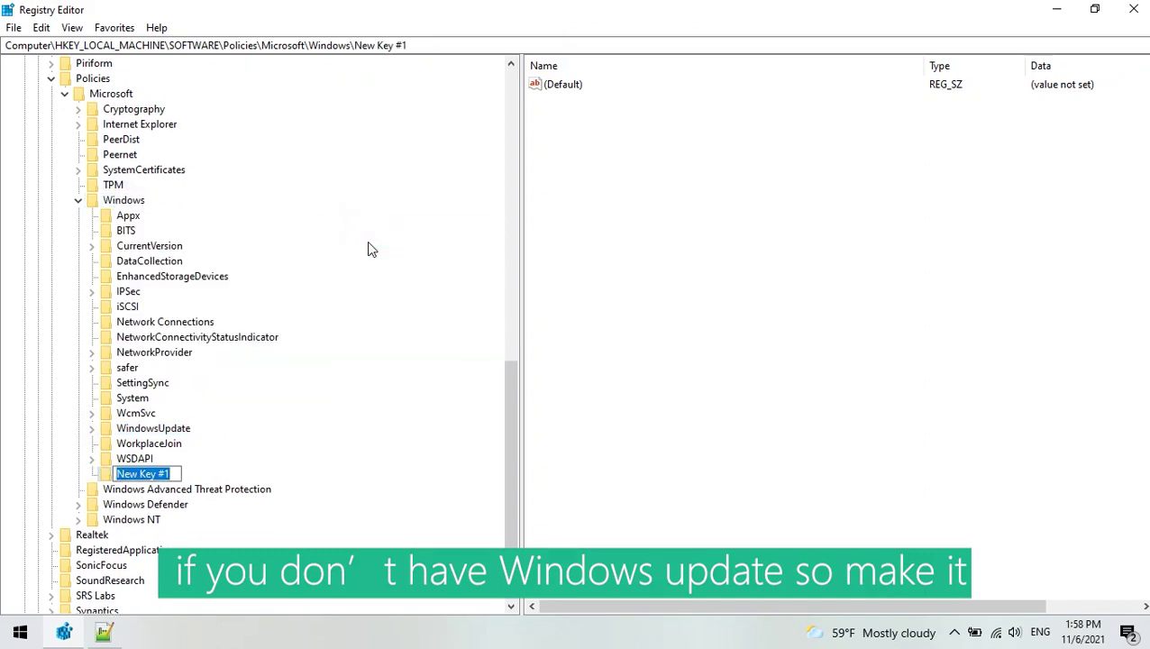
pyautogui.write('windows')
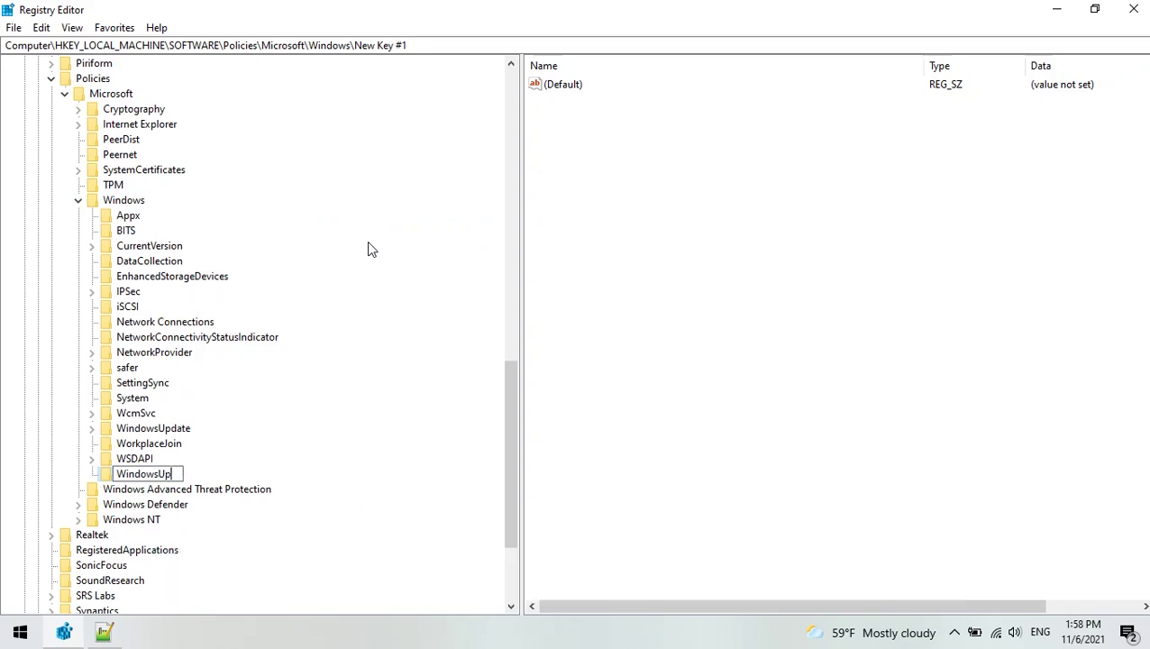
pyautogui.press('Return')
pyautogui.press('Return')
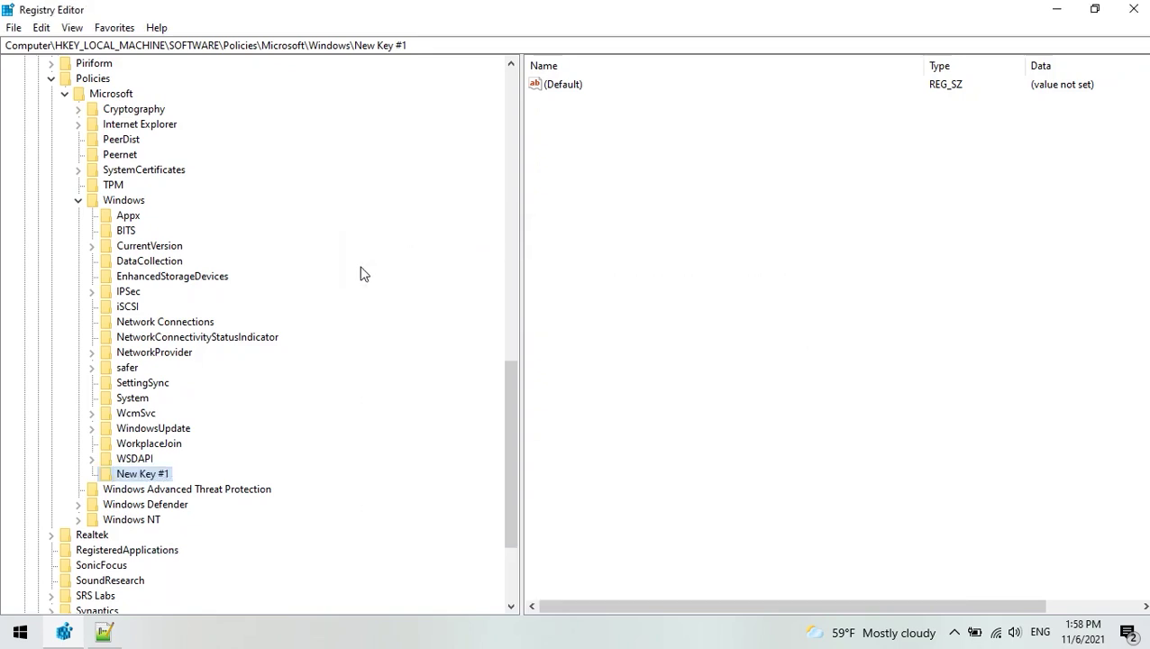
pyautogui.press('Delete')
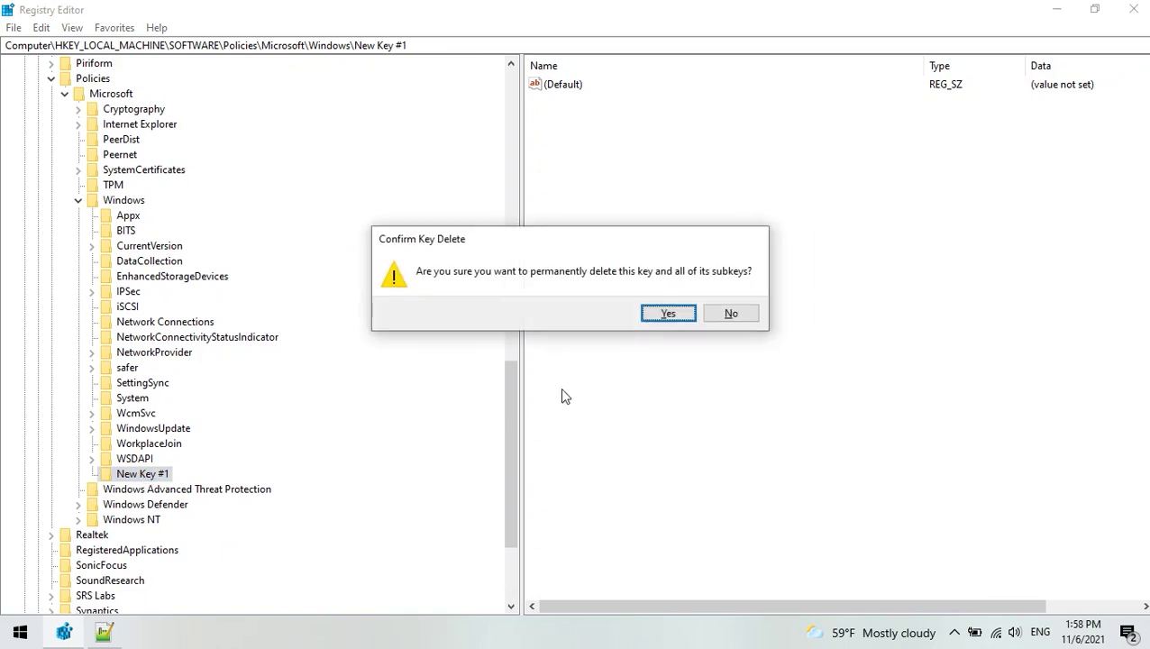
pyautogui.click(668, 314)
# - Expand the existing WindowsUpdate key and create a DWORD (32-bit) value in it
pyautogui.click(160, 429)
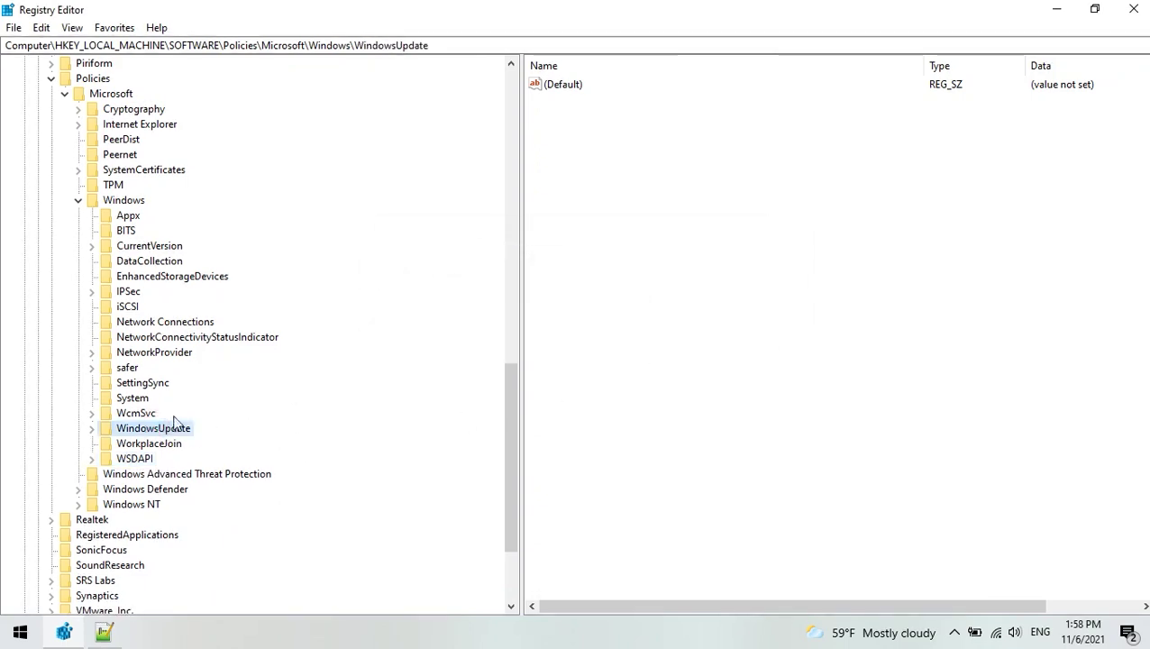
pyautogui.doubleClick(126, 431)
pyautogui.click(688, 186)
pyautogui.rightClick(616, 165)
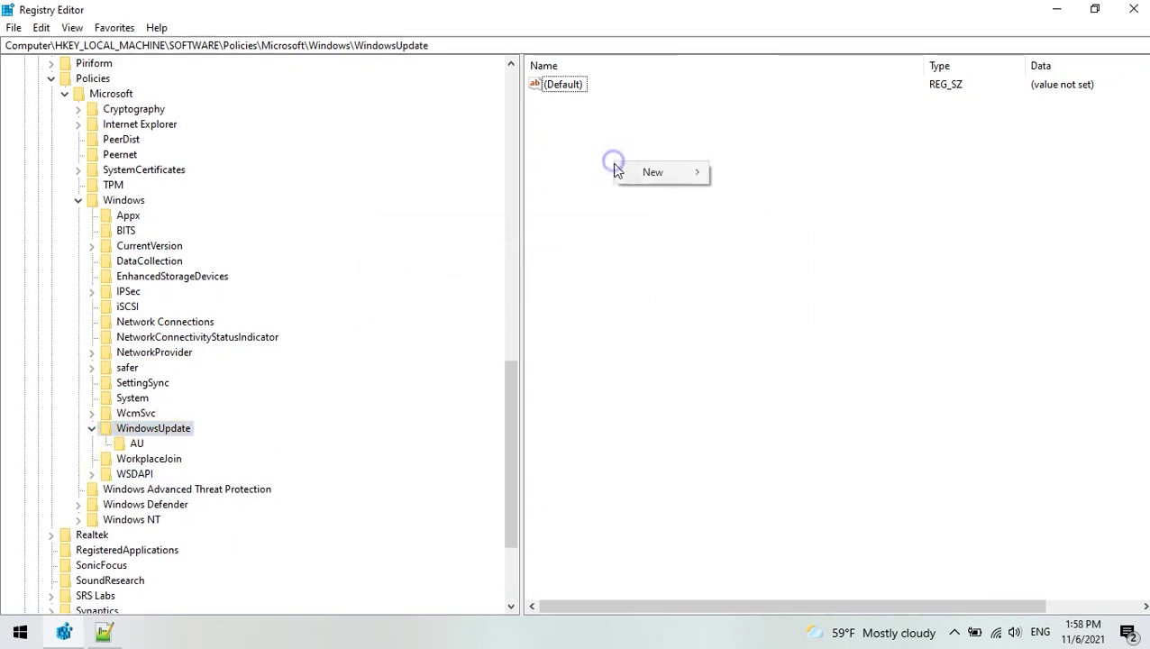
pyautogui.moveTo(669, 179)
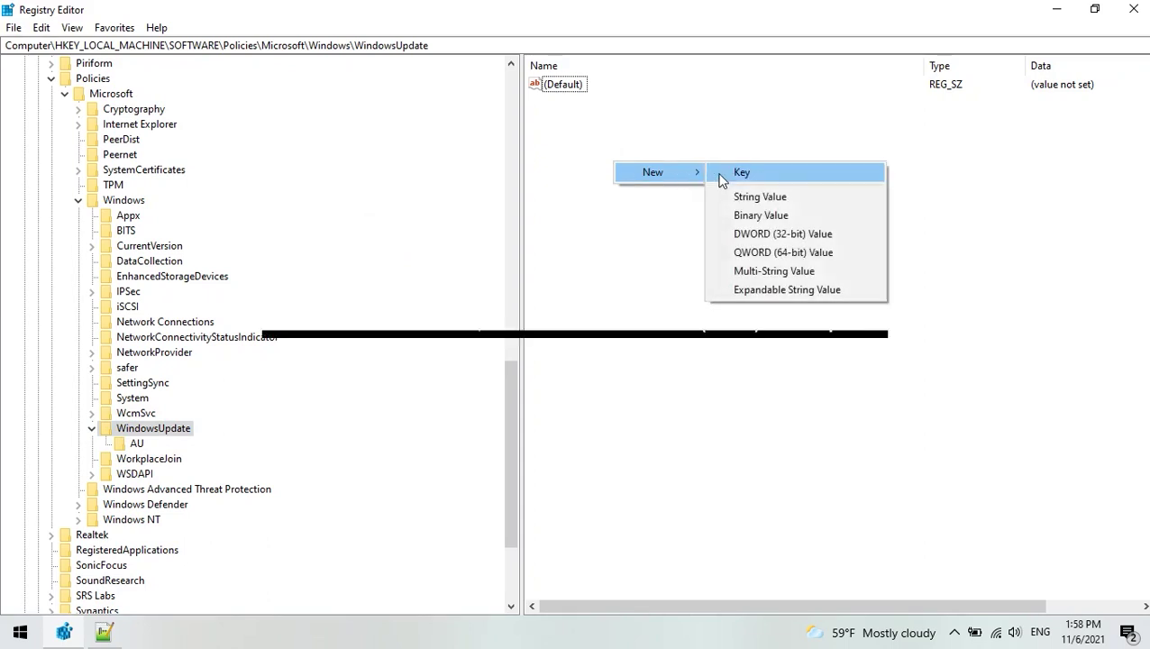
pyautogui.click(781, 234)
pyautogui.click(542, 218)
# - Rename the new DWORD value in the WindowsUpdate key as NoAutoUpdate
pyautogui.click(585, 102)
pyautogui.press('F2')
pyautogui.write('No')
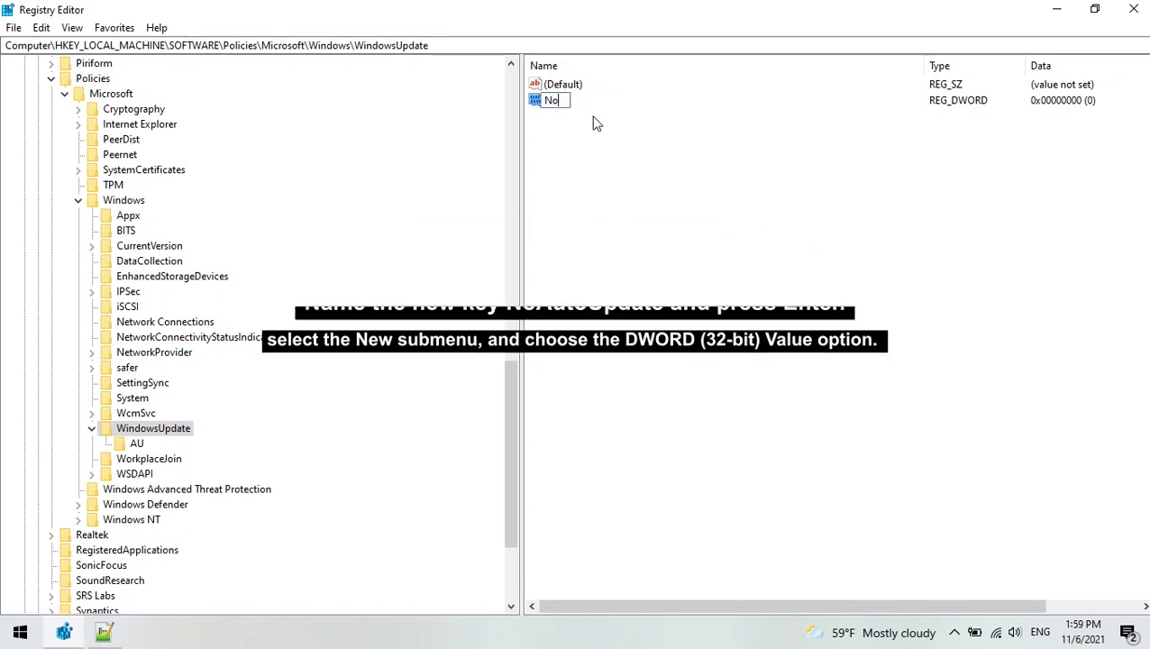
pyautogui.write('Auto')
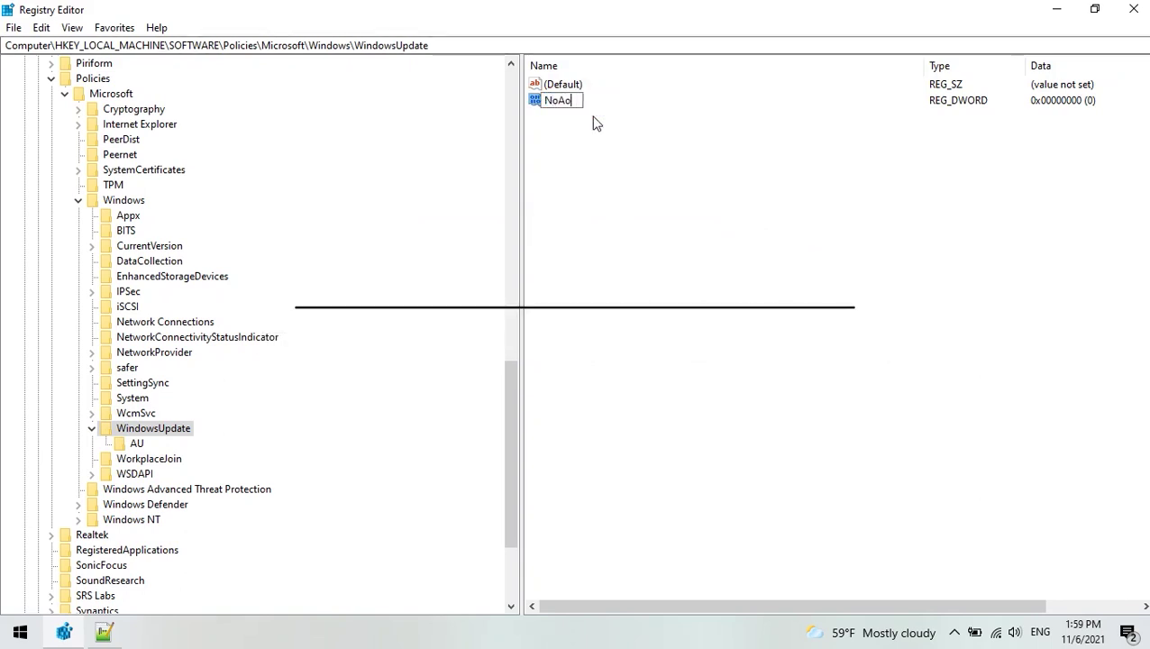
pyautogui.write('Update')
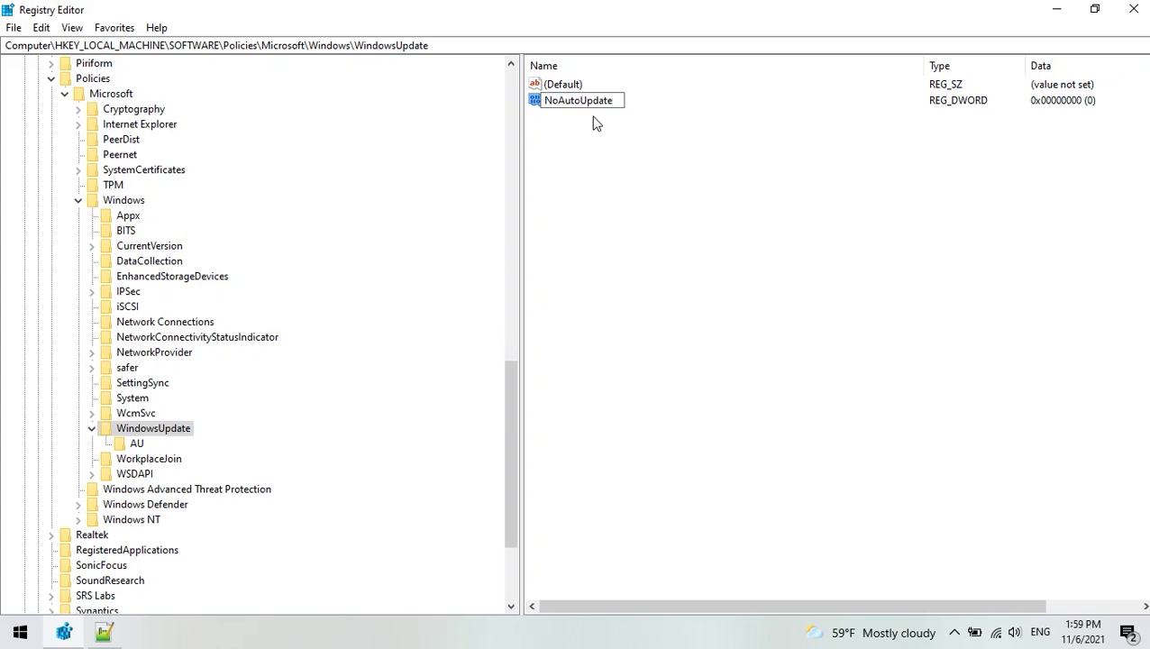
pyautogui.press('Return')
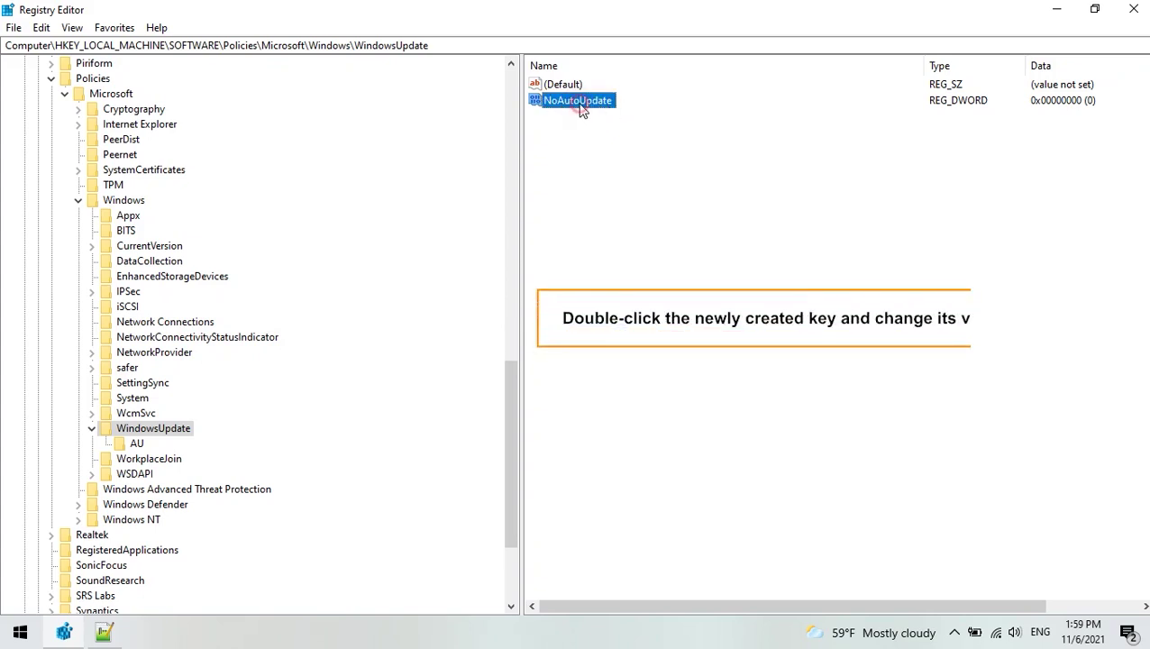
# - Set the value data of NoAutoUpdate to 1
pyautogui.doubleClick(582, 107)
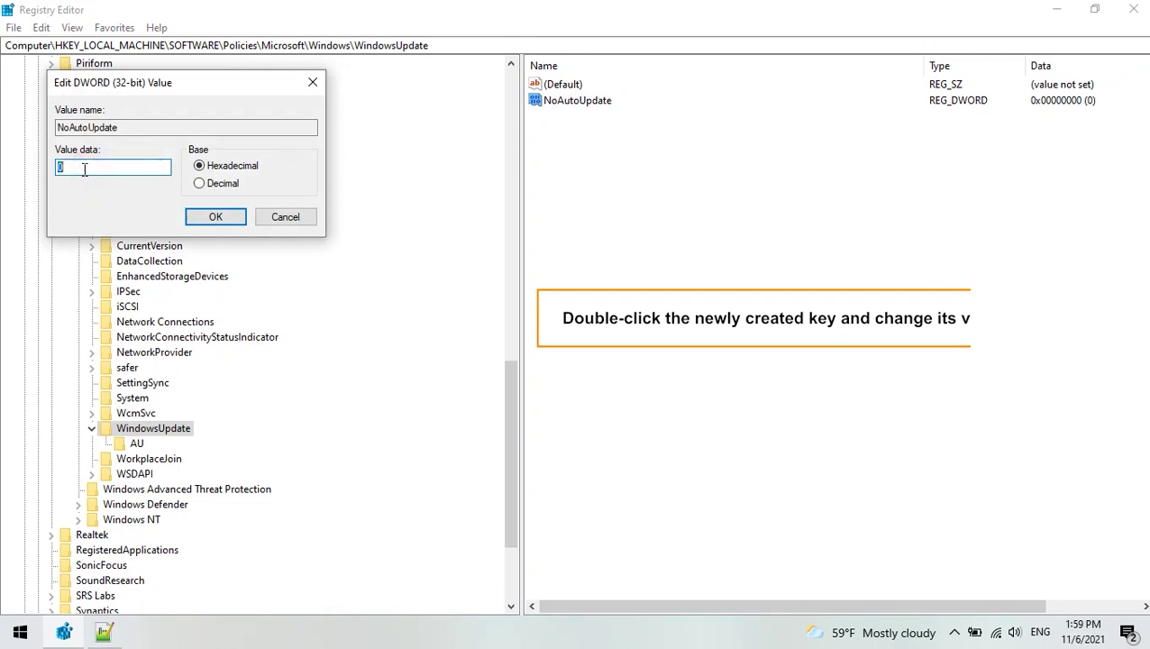
pyautogui.click(216, 218)
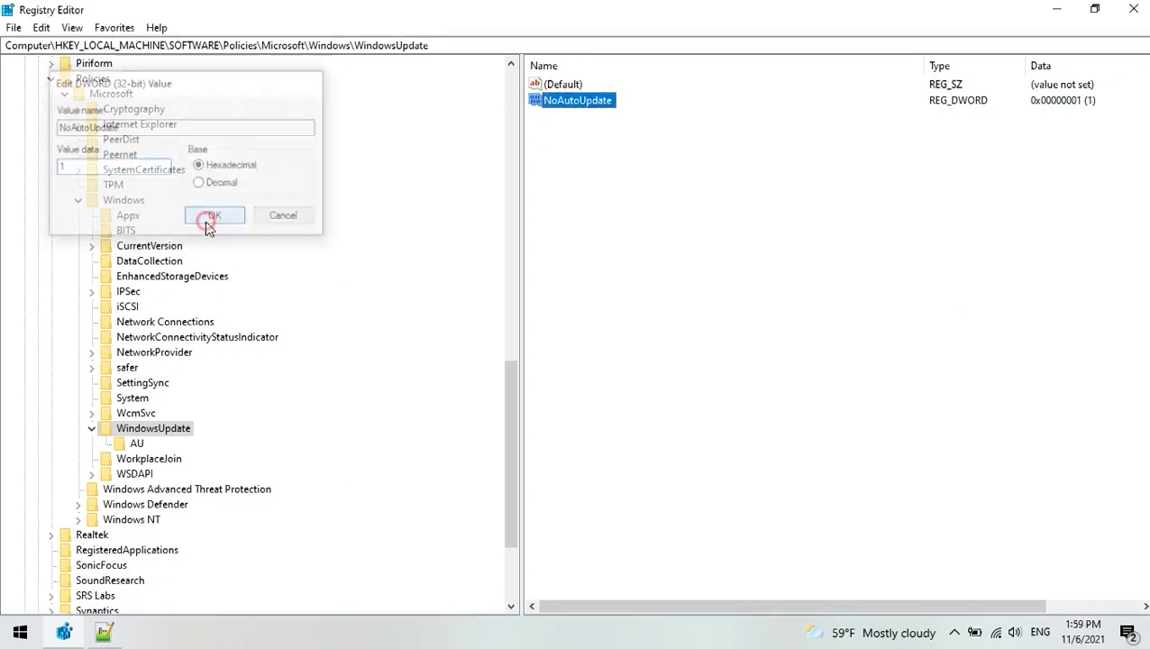
pyautogui.click(695, 241)
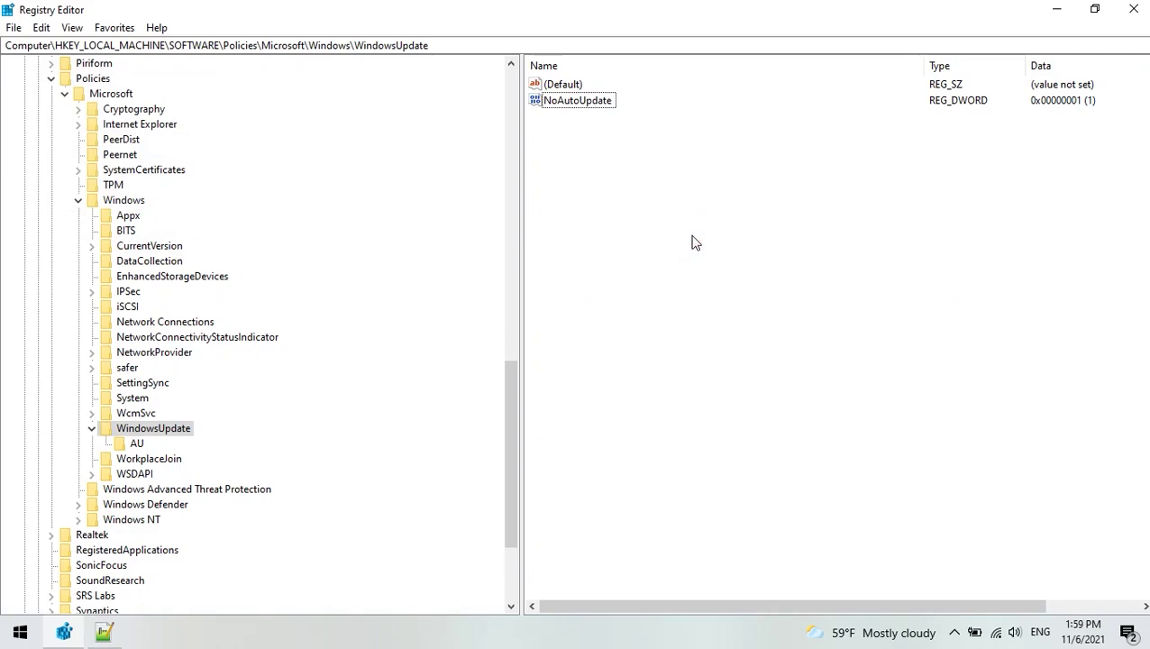